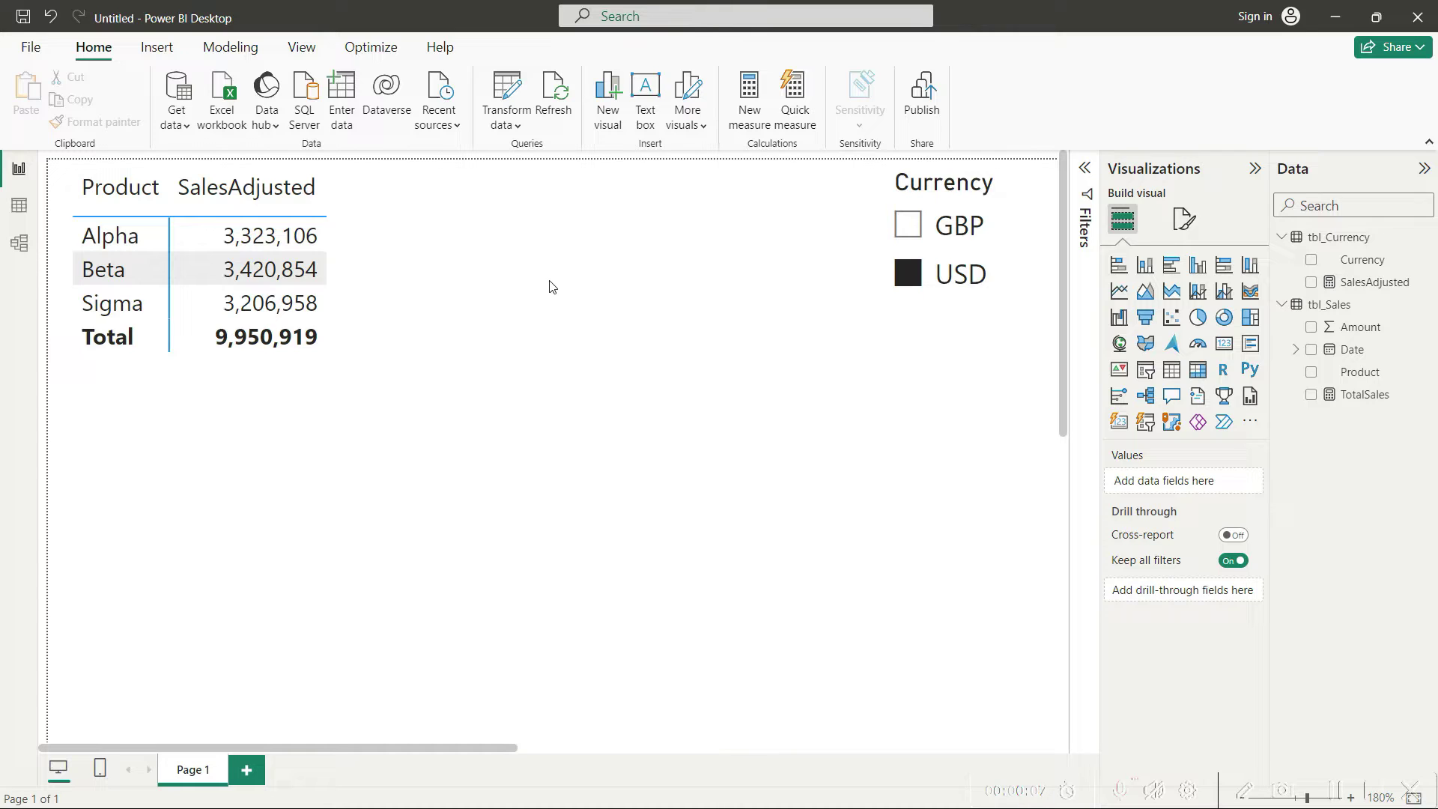
# Toggle the Currency slicer between GBP and USD, leave USD selected, and return to the report page
pyautogui.click(915, 234)
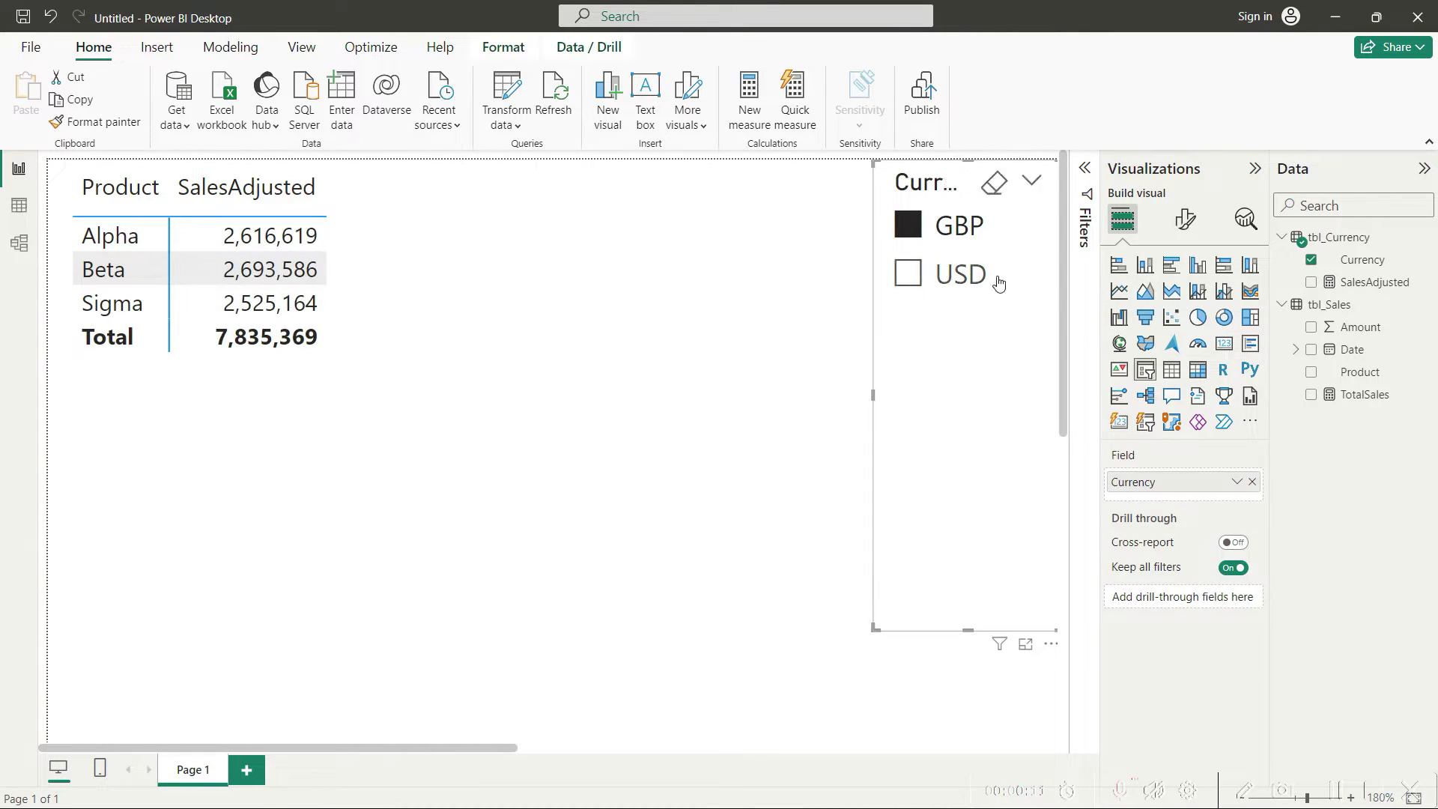
pyautogui.click(908, 277)
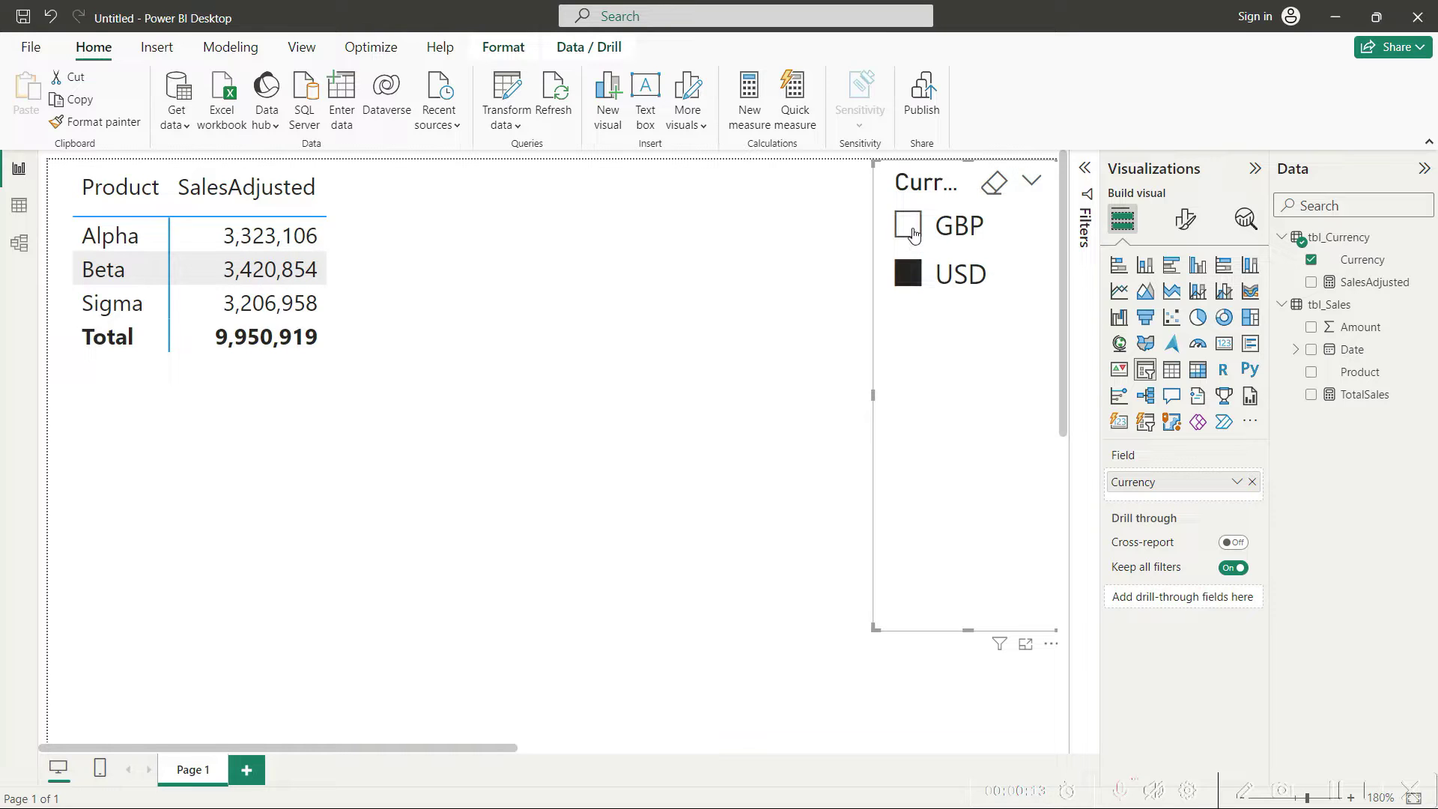
pyautogui.click(909, 228)
pyautogui.click(909, 275)
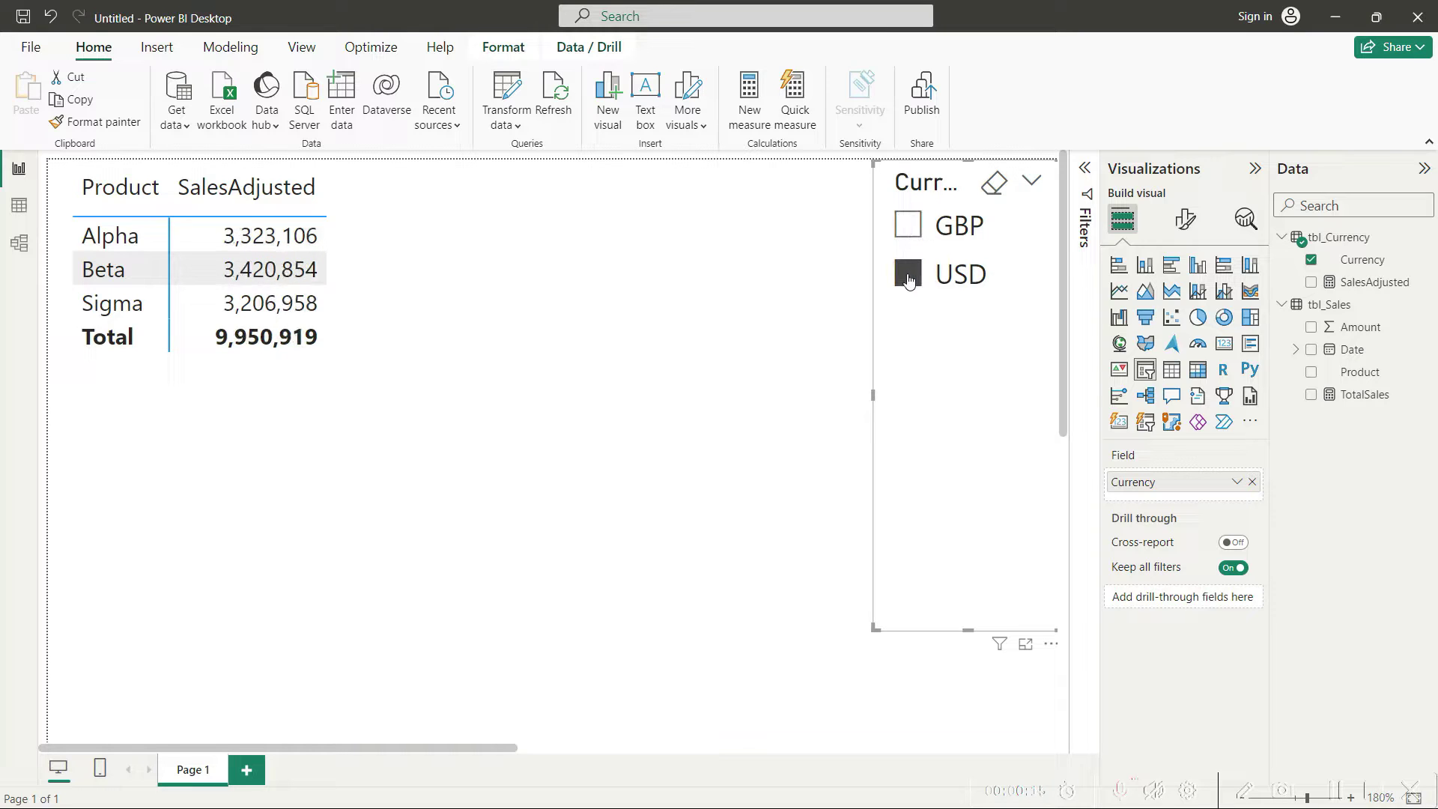
pyautogui.click(909, 228)
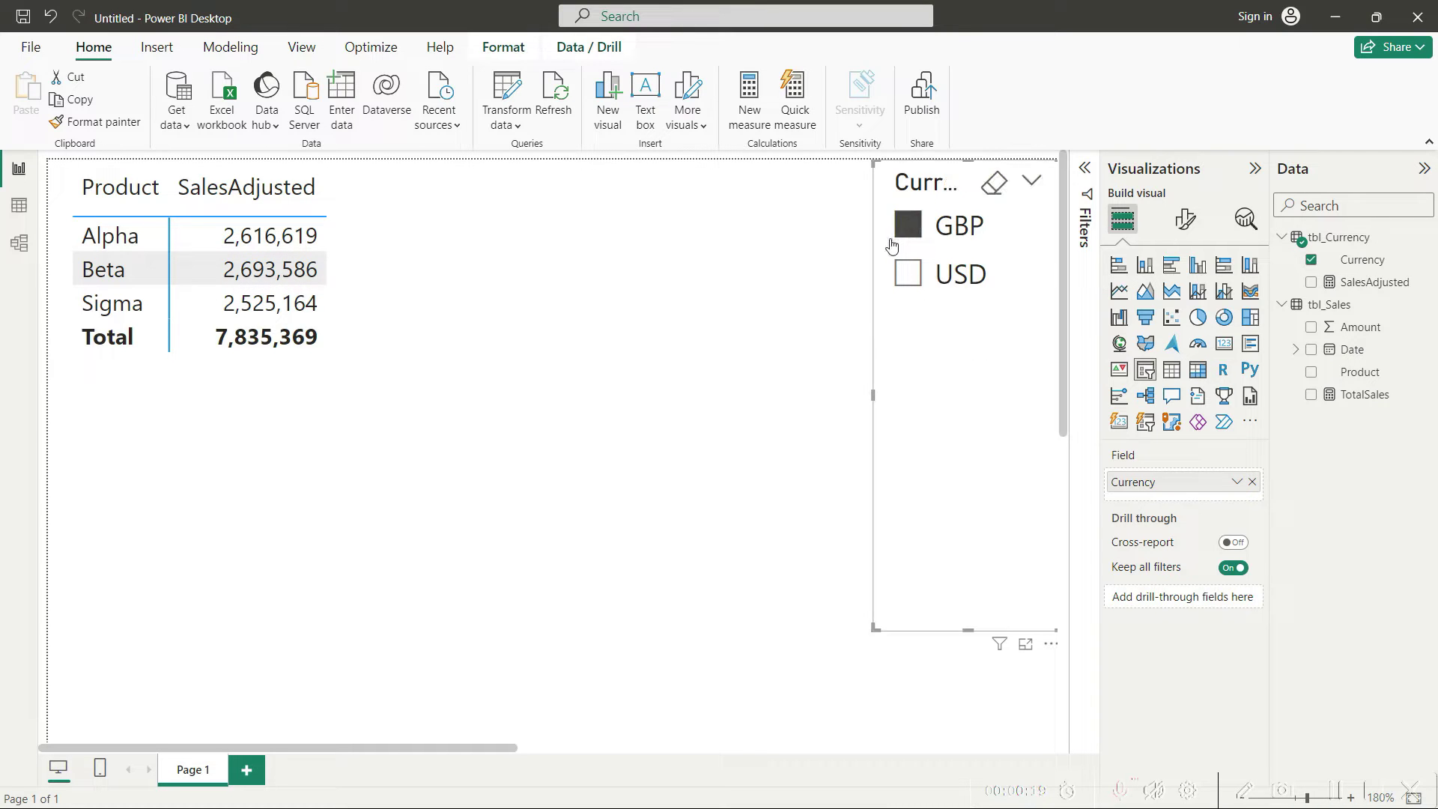
pyautogui.click(912, 278)
pyautogui.click(915, 277)
pyautogui.click(917, 277)
pyautogui.click(649, 327)
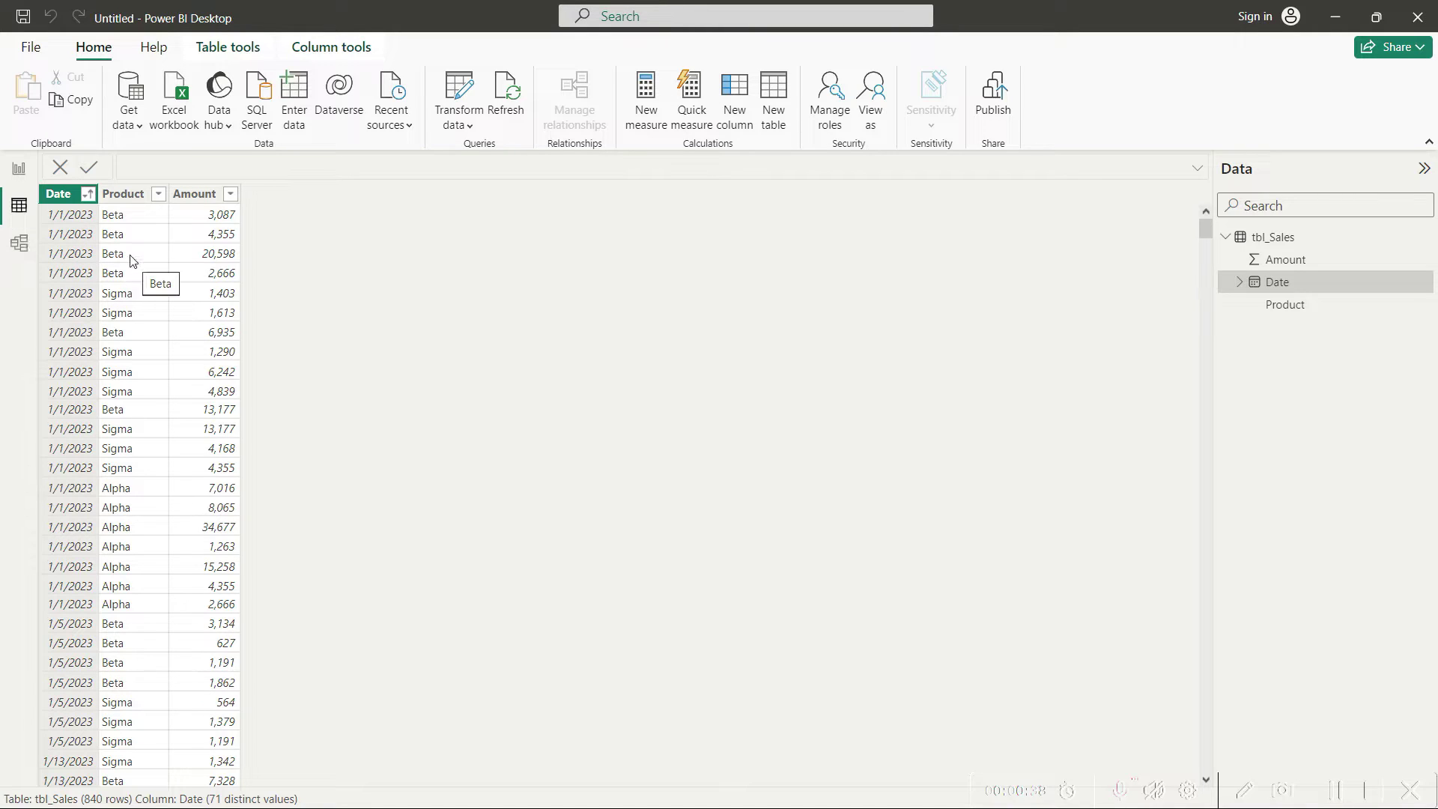
pyautogui.click(19, 182)
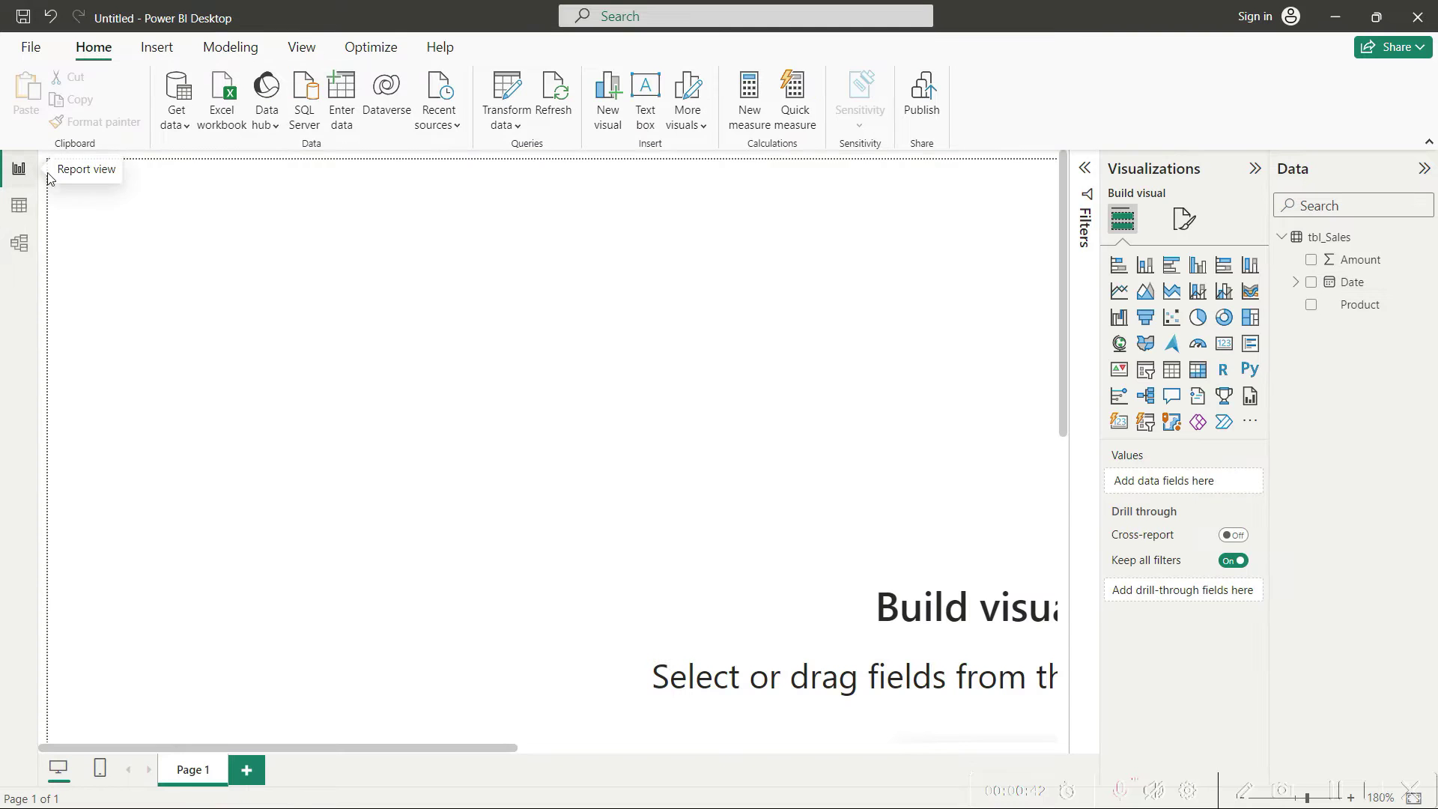
# Insert a matrix with Product as rows and Amount as values, showing Alpha, Beta and Sigma
pyautogui.click(1199, 377)
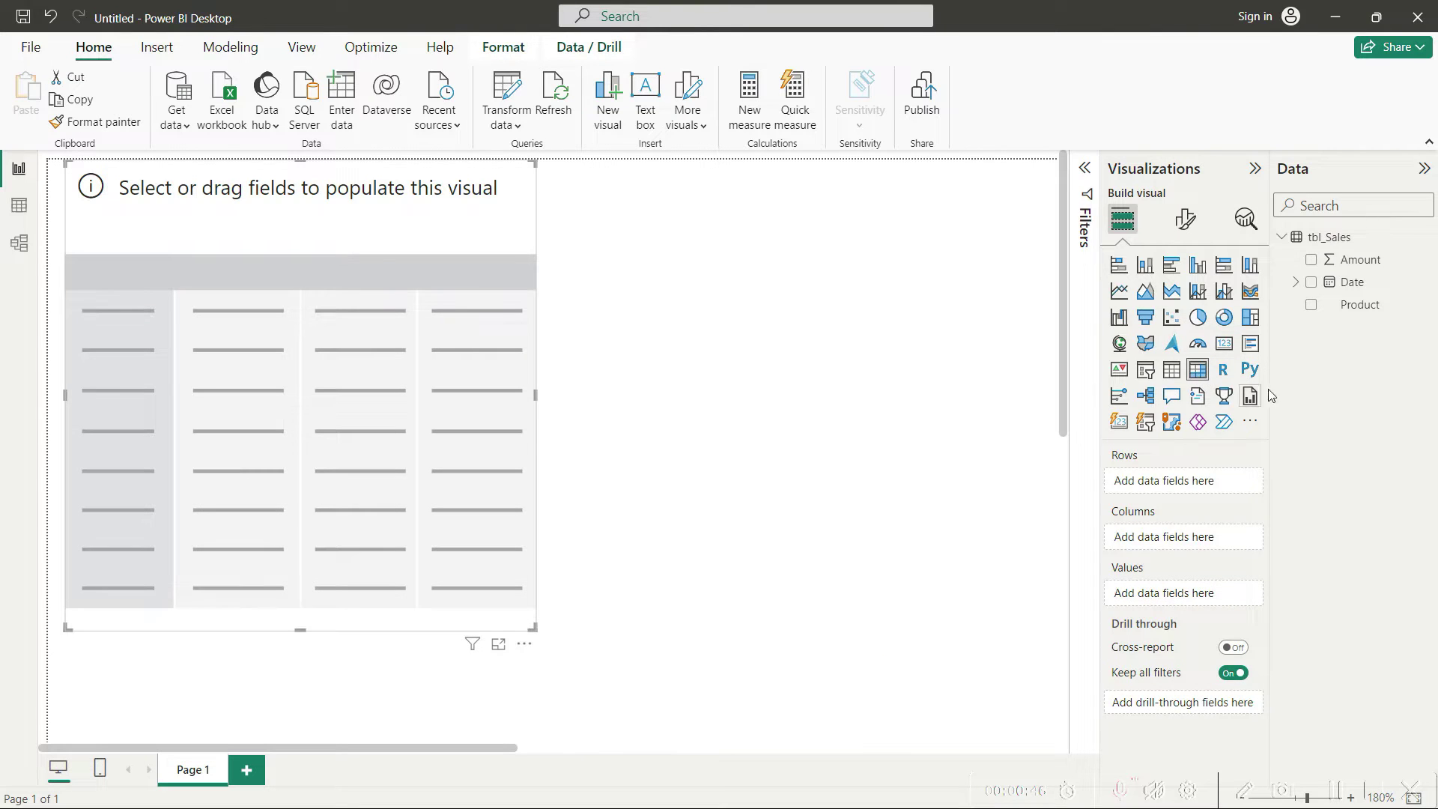
pyautogui.moveTo(1376, 303); pyautogui.dragTo(1214, 479)
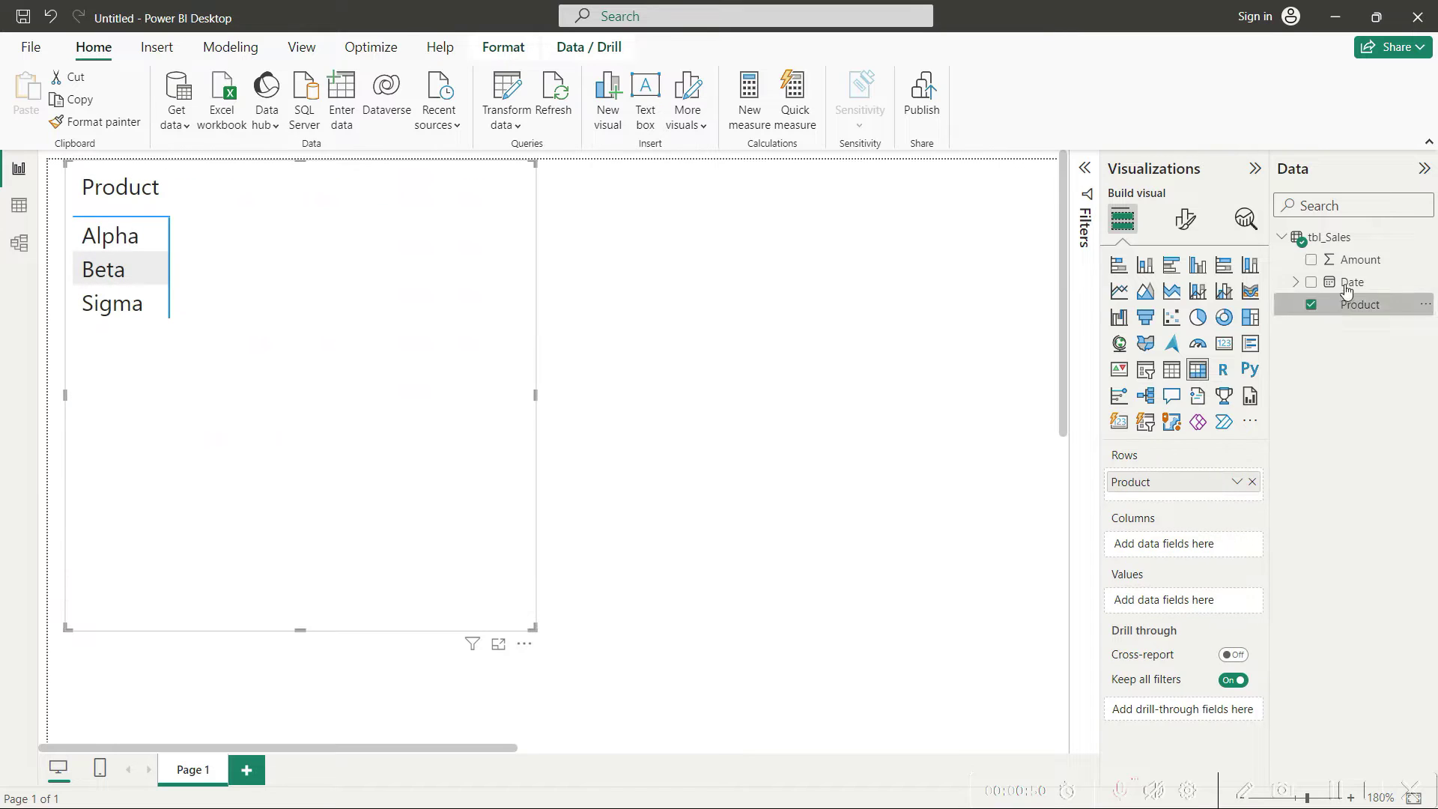
pyautogui.moveTo(1352, 259); pyautogui.dragTo(1183, 596)
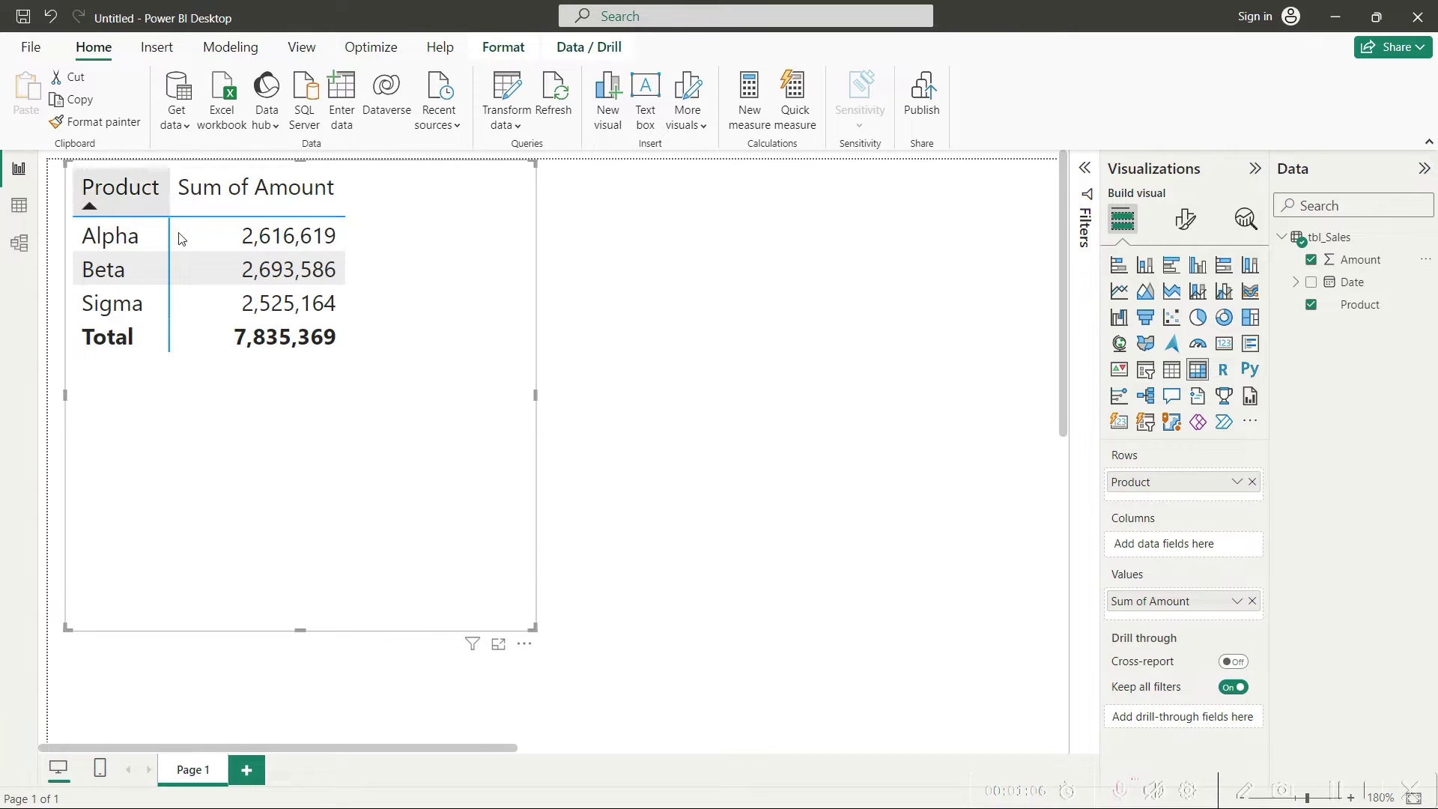
pyautogui.click(1373, 264)
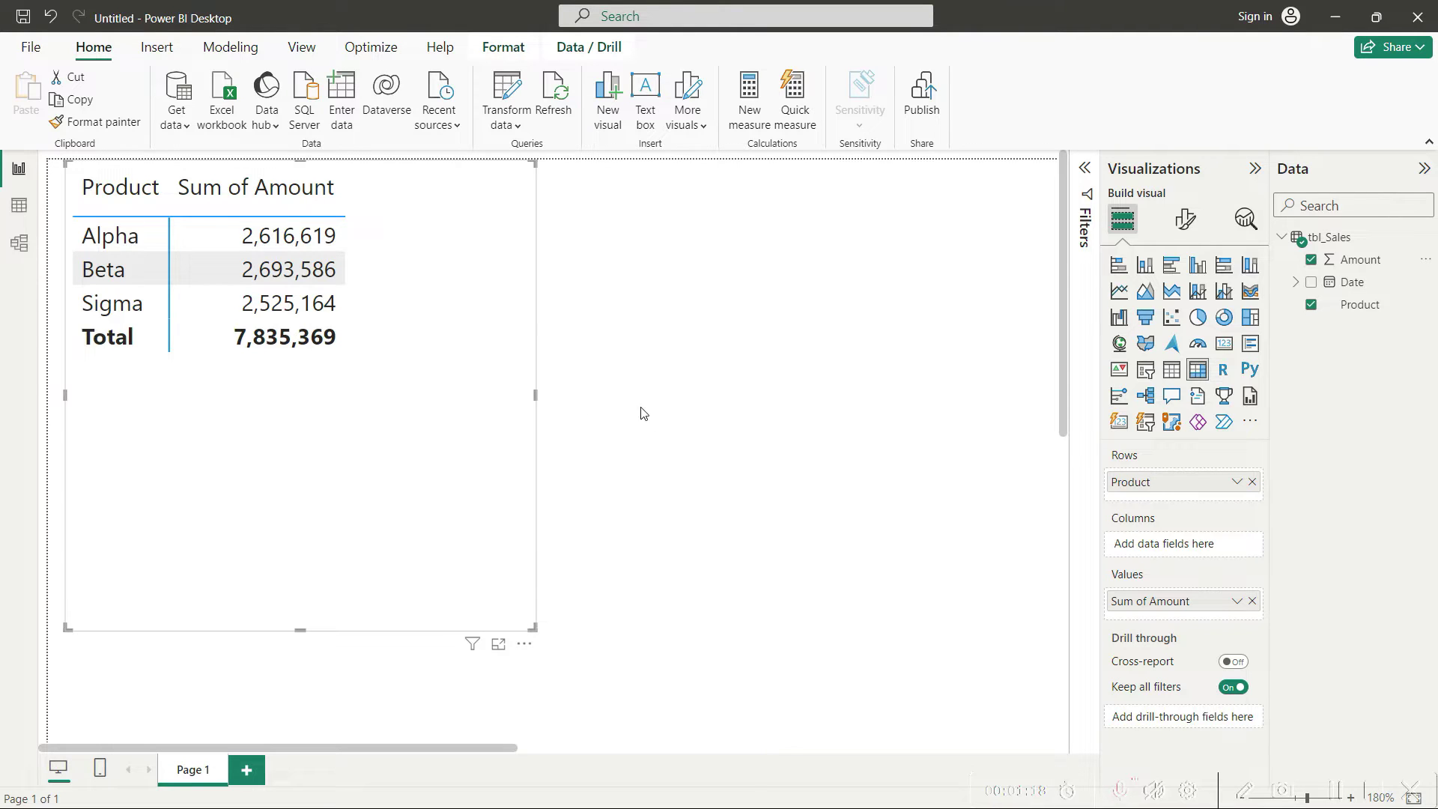
# Create the measure TotalSales = SUM(tbl_Sales[Amount])
pyautogui.click(750, 103)
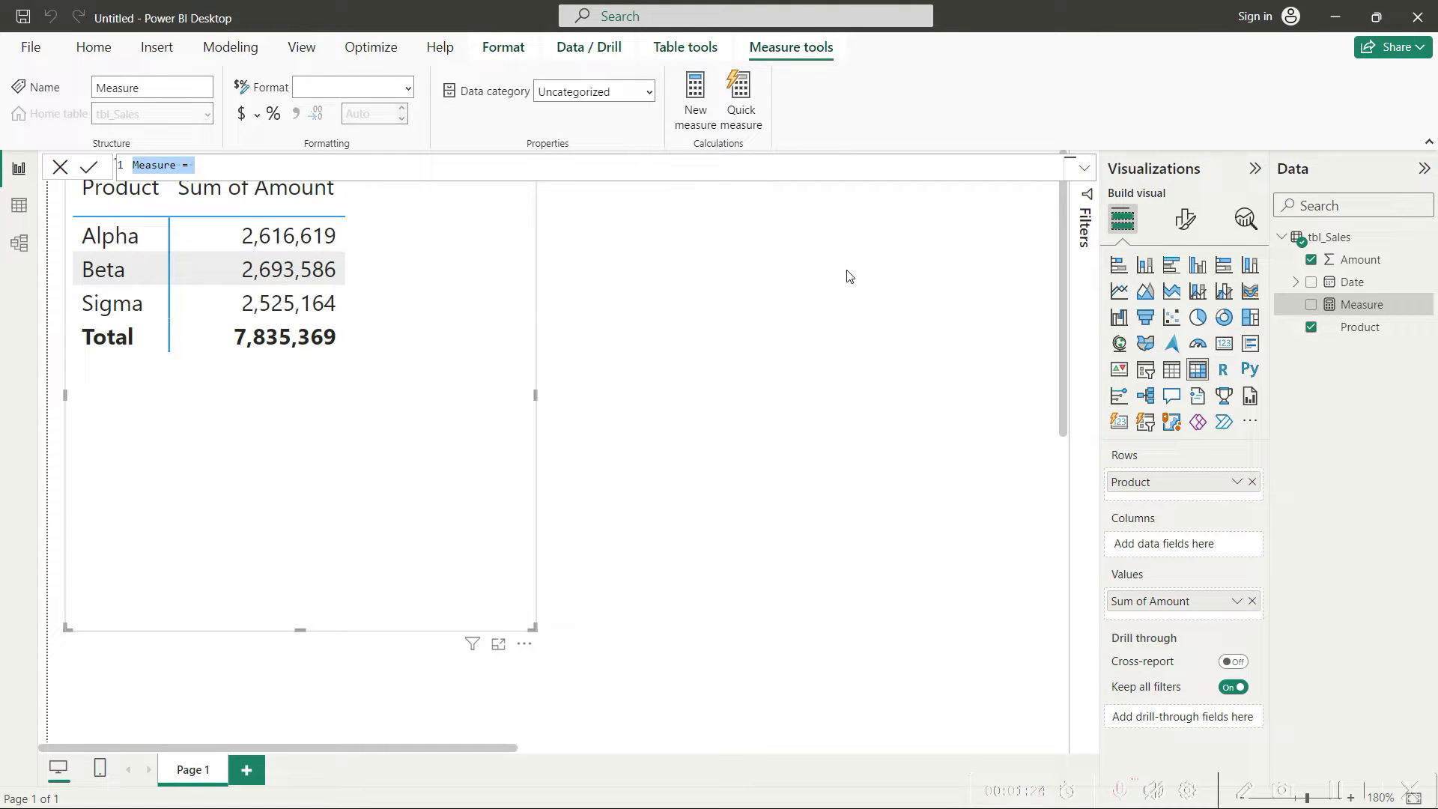
pyautogui.write('TotalS')
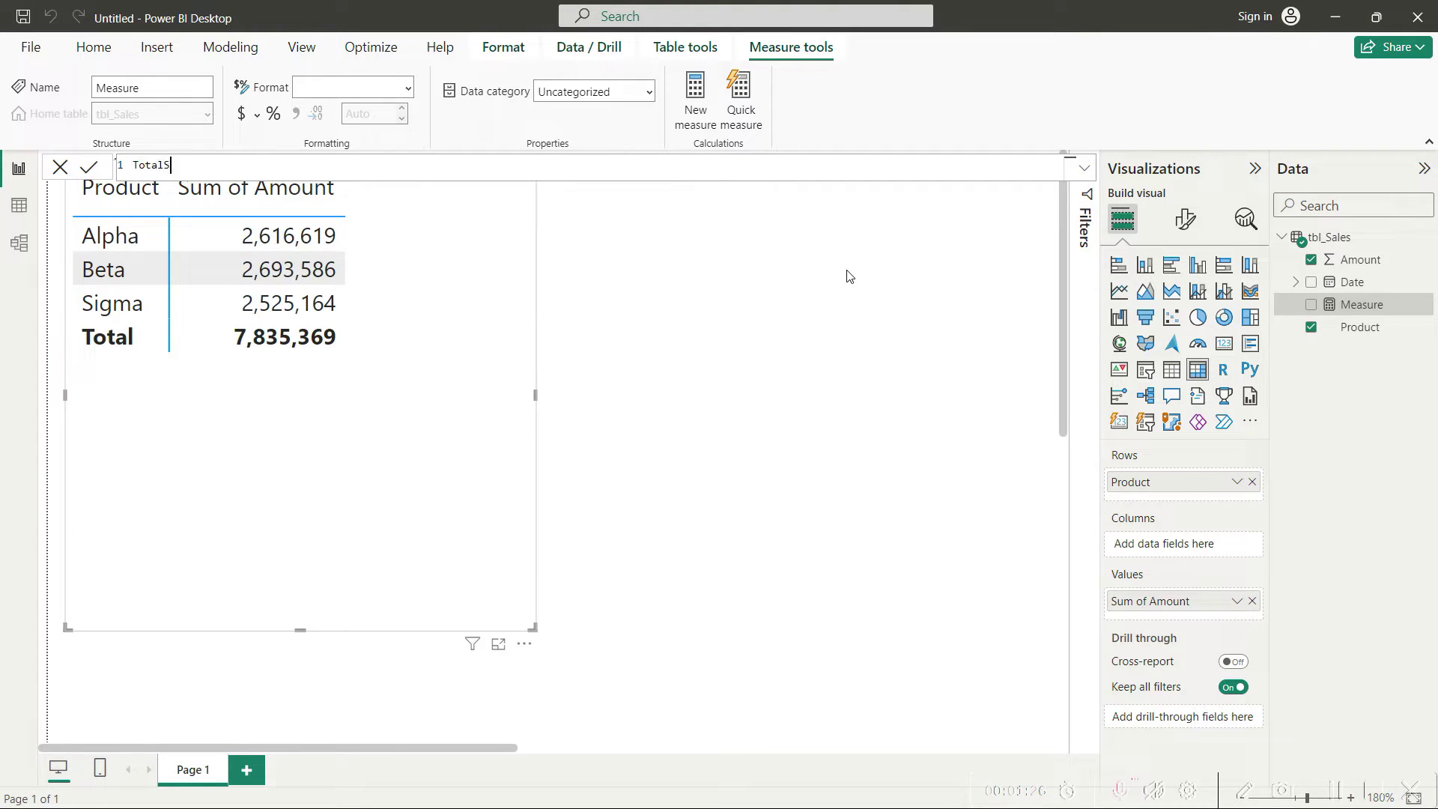
pyautogui.write('ales = SUM(')
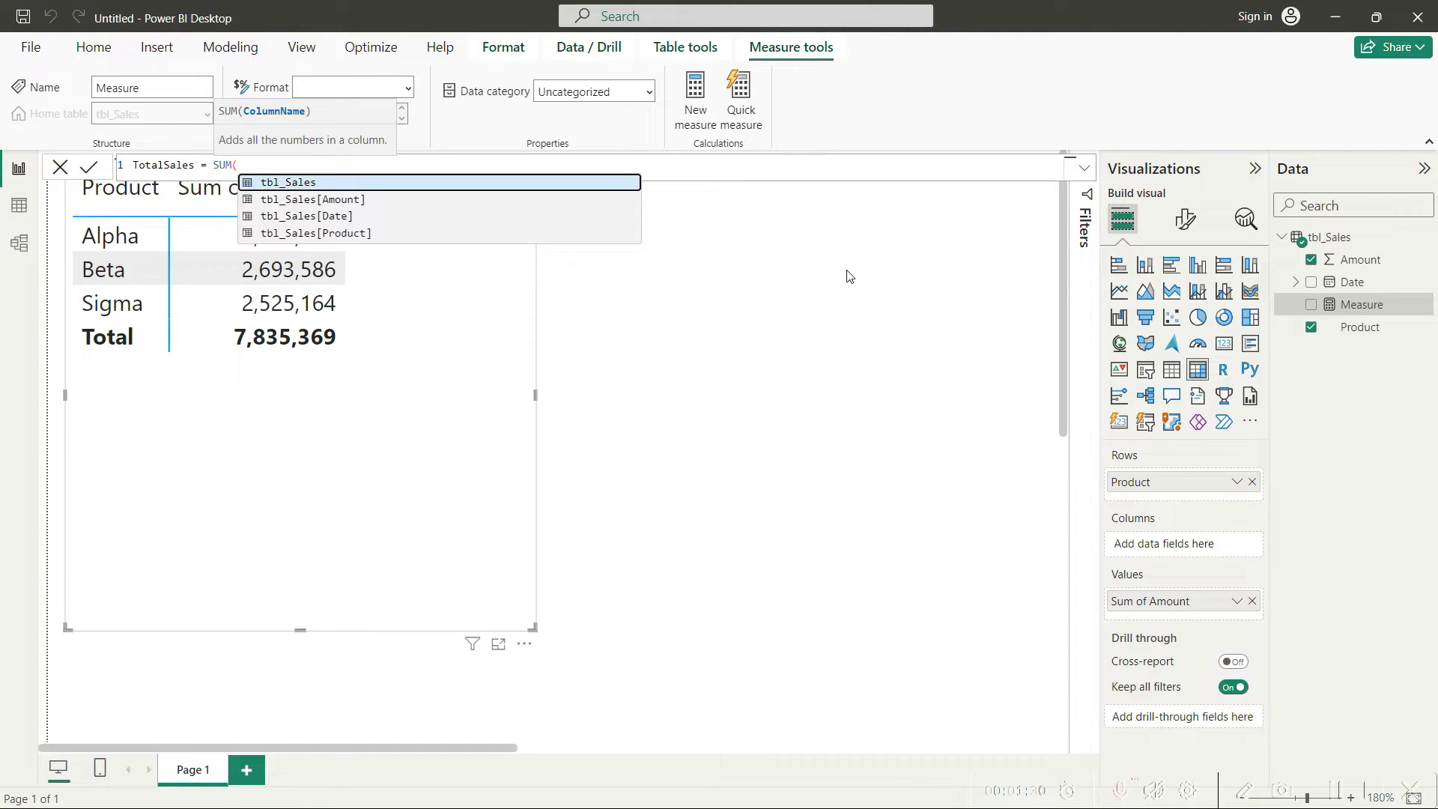
pyautogui.press('Down')
pyautogui.press('Tab')
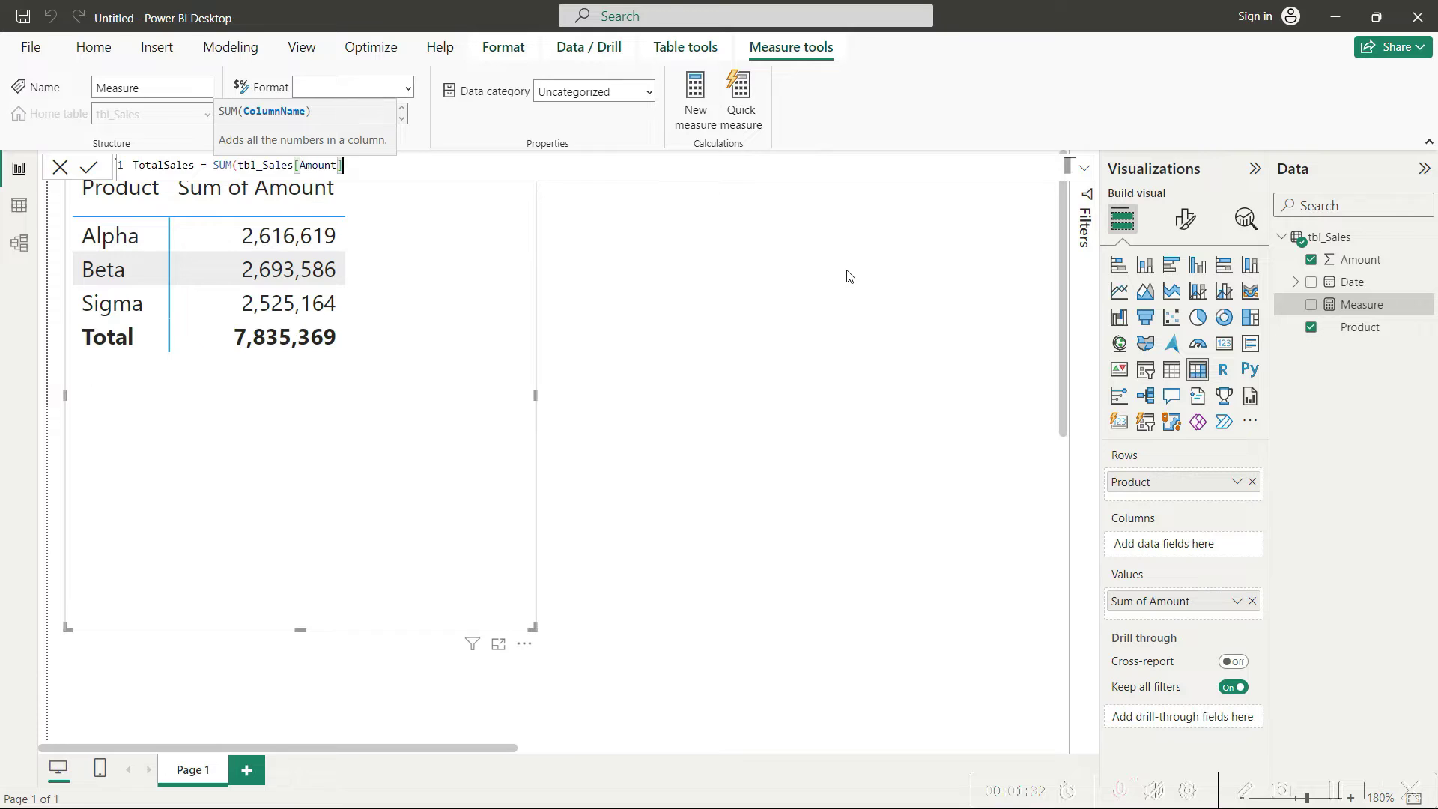
pyautogui.write(')')
pyautogui.press('Return')
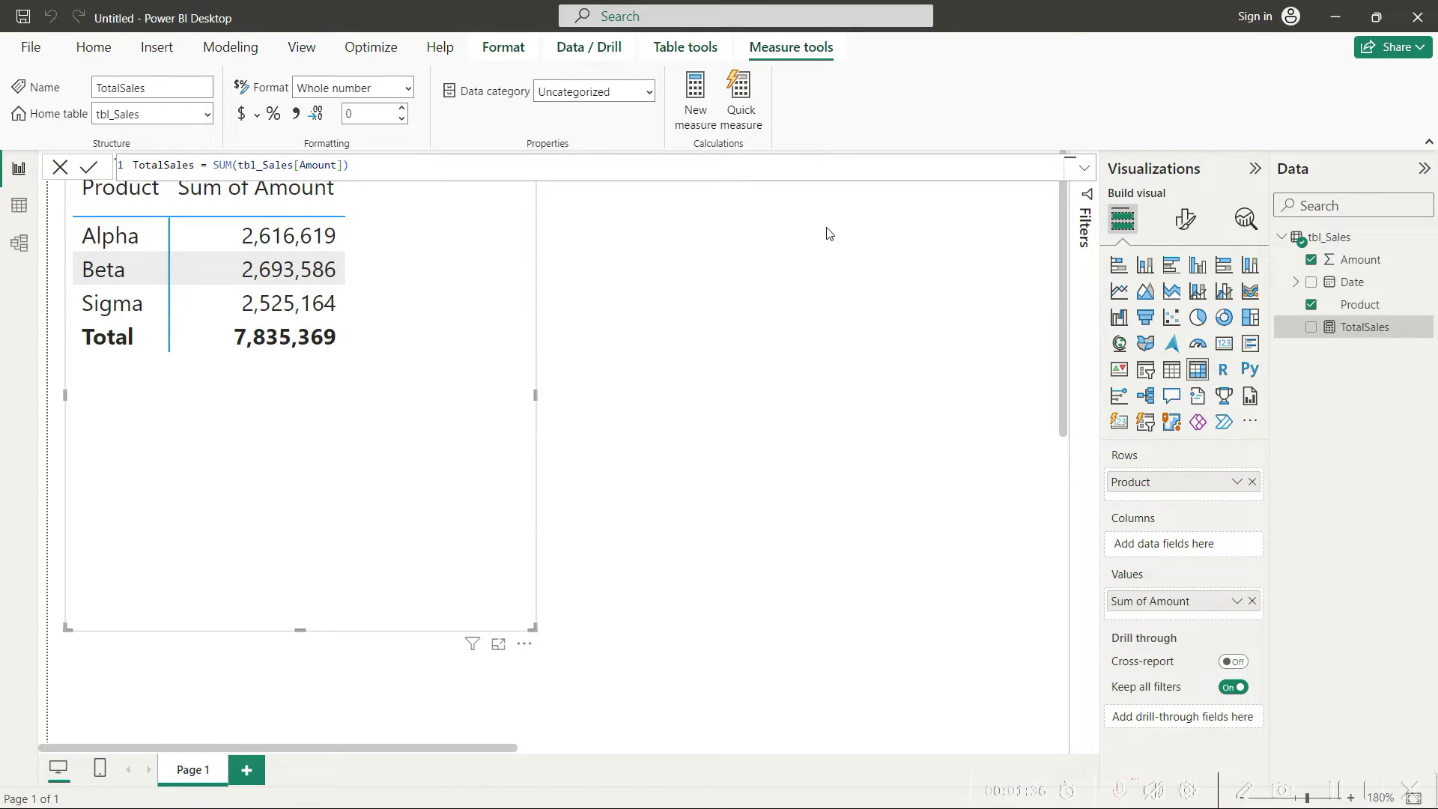
# Give TotalSales thousands separators and add it as a value column in the matrix
pyautogui.click(297, 114)
pyautogui.moveTo(1371, 334); pyautogui.dragTo(1213, 610)
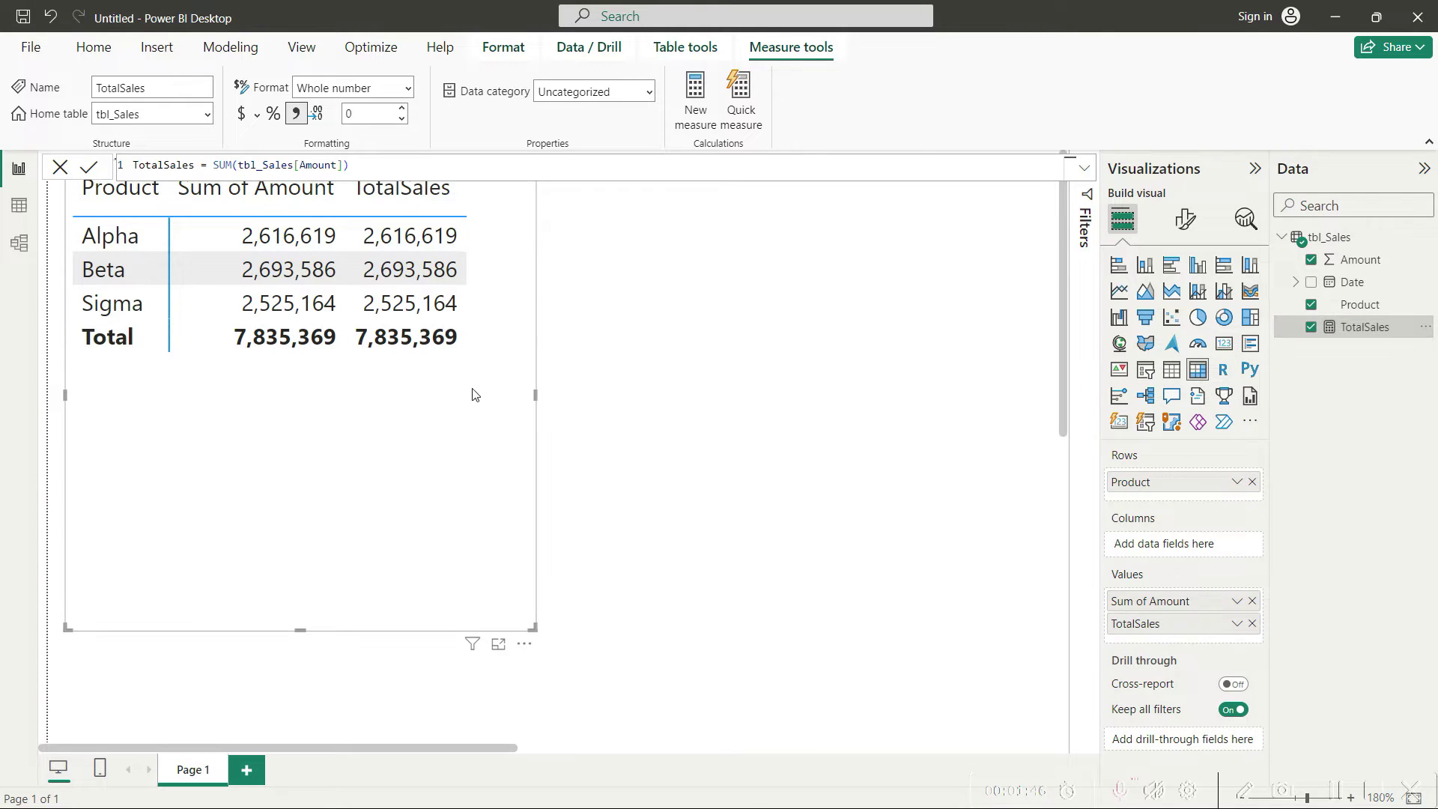
pyautogui.click(633, 444)
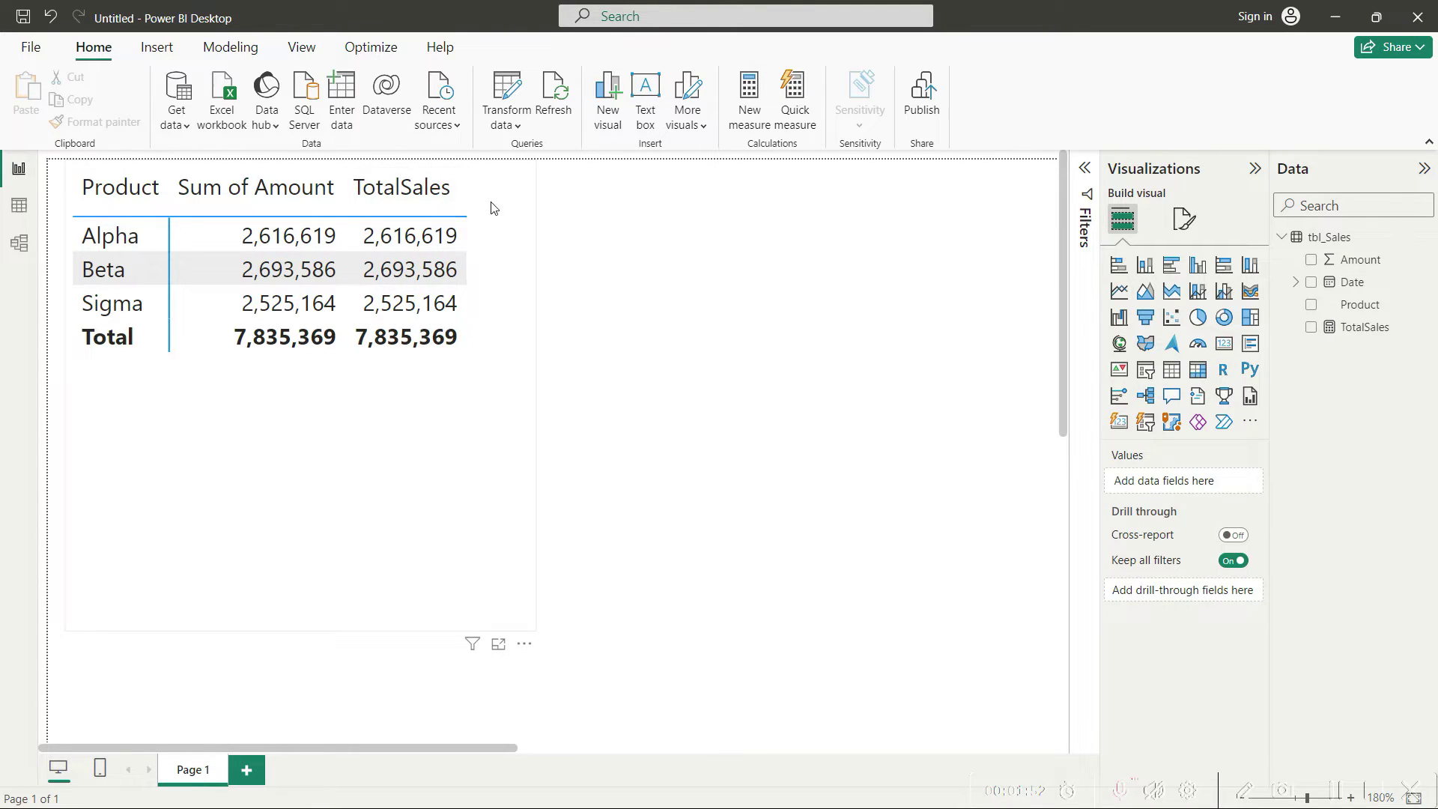
pyautogui.click(364, 428)
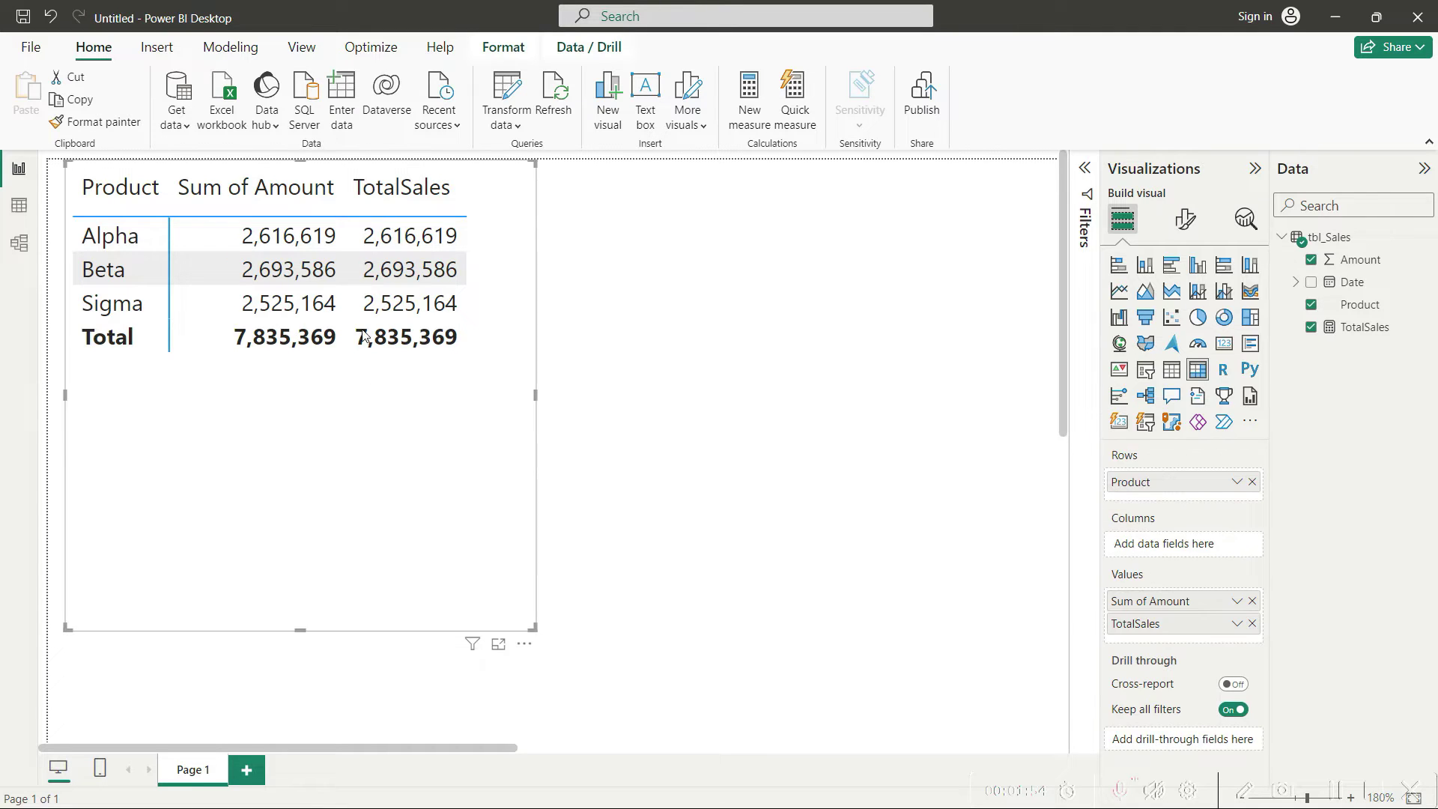
# Remove Sum of Amount from the matrix values, leaving TotalSales by Product with total 7,835,369
pyautogui.click(1251, 600)
pyautogui.click(682, 398)
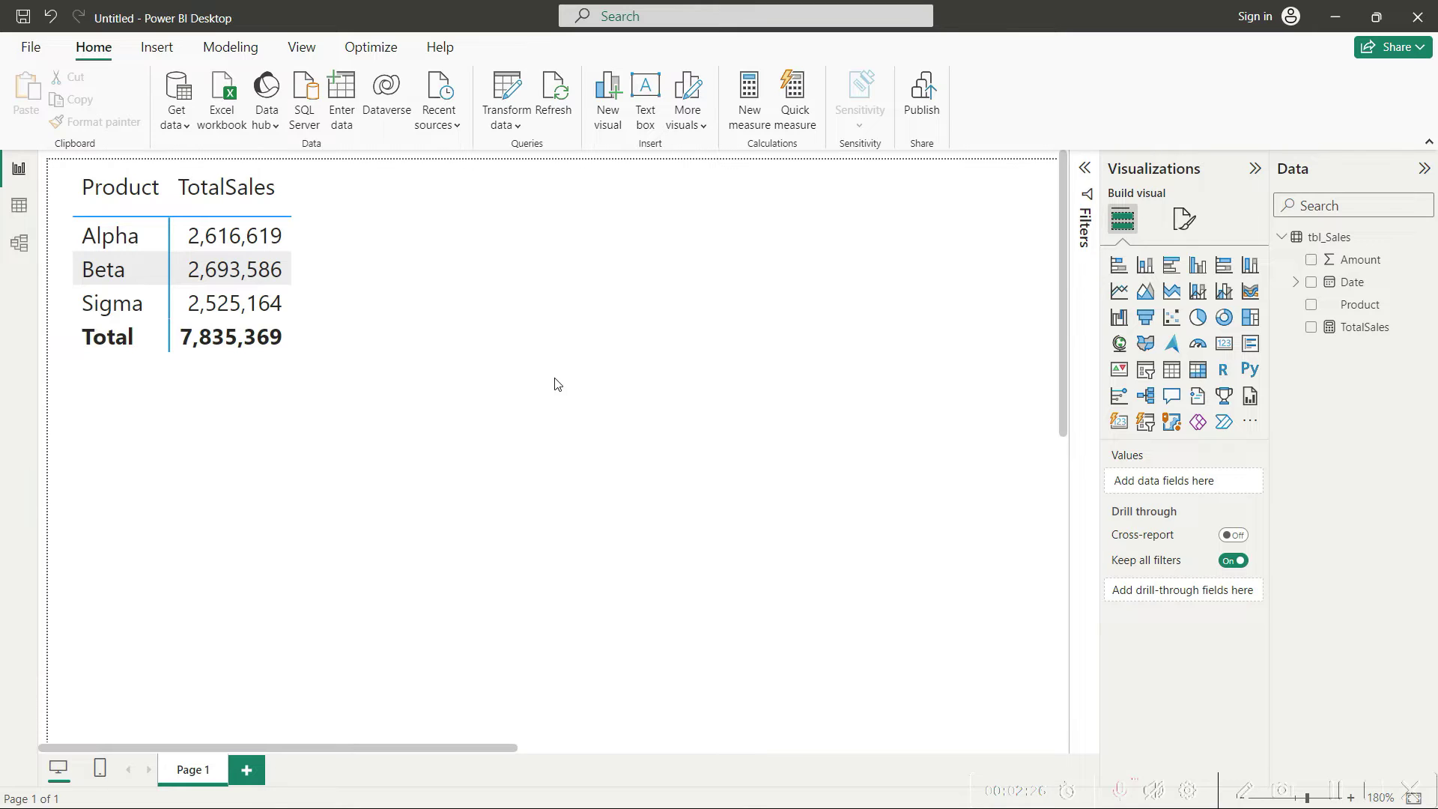
# Enter a new table by hand with GBP and USD in Column1
pyautogui.click(341, 93)
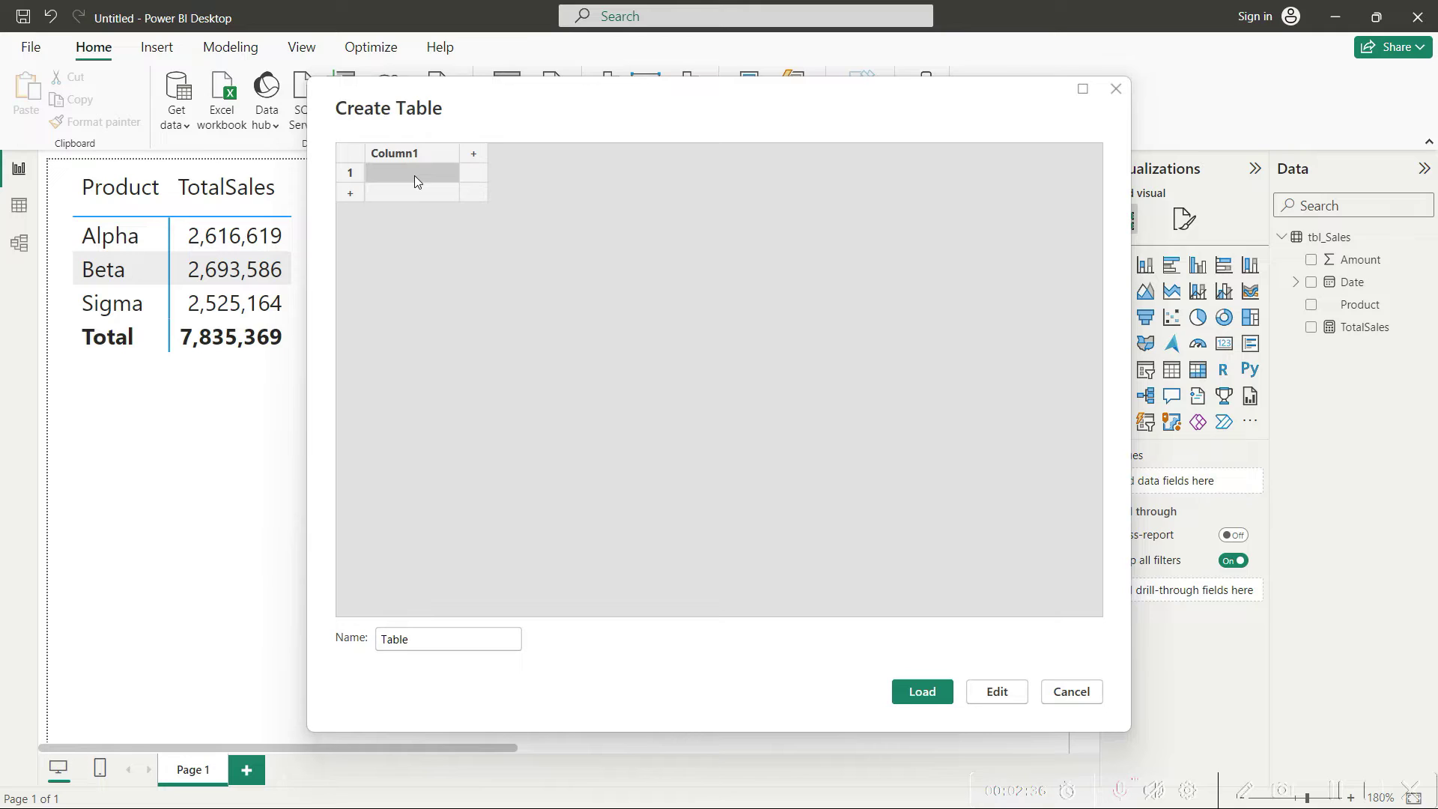
pyautogui.click(415, 177)
pyautogui.click(411, 192)
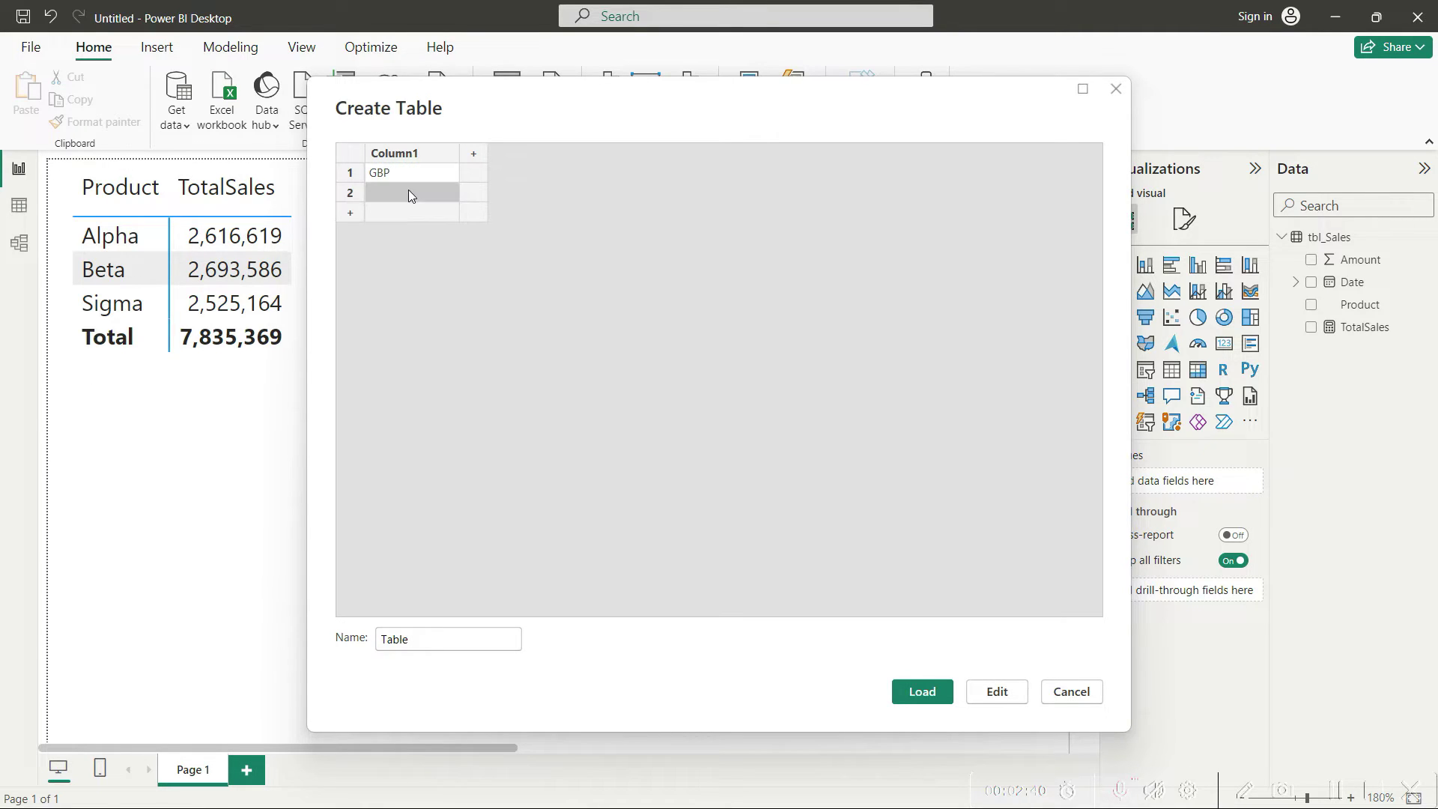
pyautogui.click(409, 196)
pyautogui.write('USD')
pyautogui.click(462, 641)
# Name the table tbl_Currency and load it into the model
pyautogui.press('BackSpace')
pyautogui.press('BackSpace')
pyautogui.press('BackSpace')
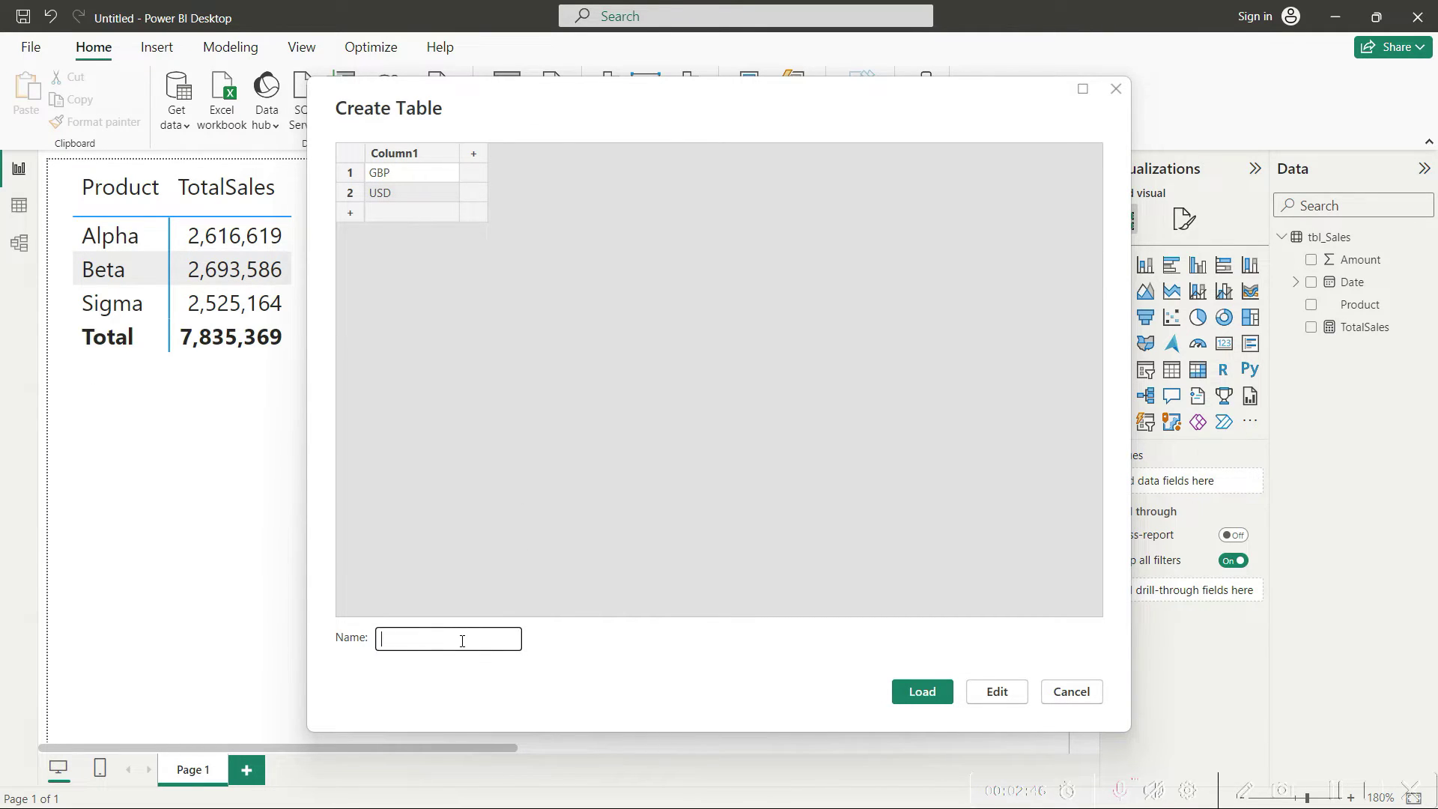
pyautogui.press('BackSpace')
pyautogui.write('tbl_c')
pyautogui.press('BackSpace')
pyautogui.write('Currency')
pyautogui.click(936, 692)
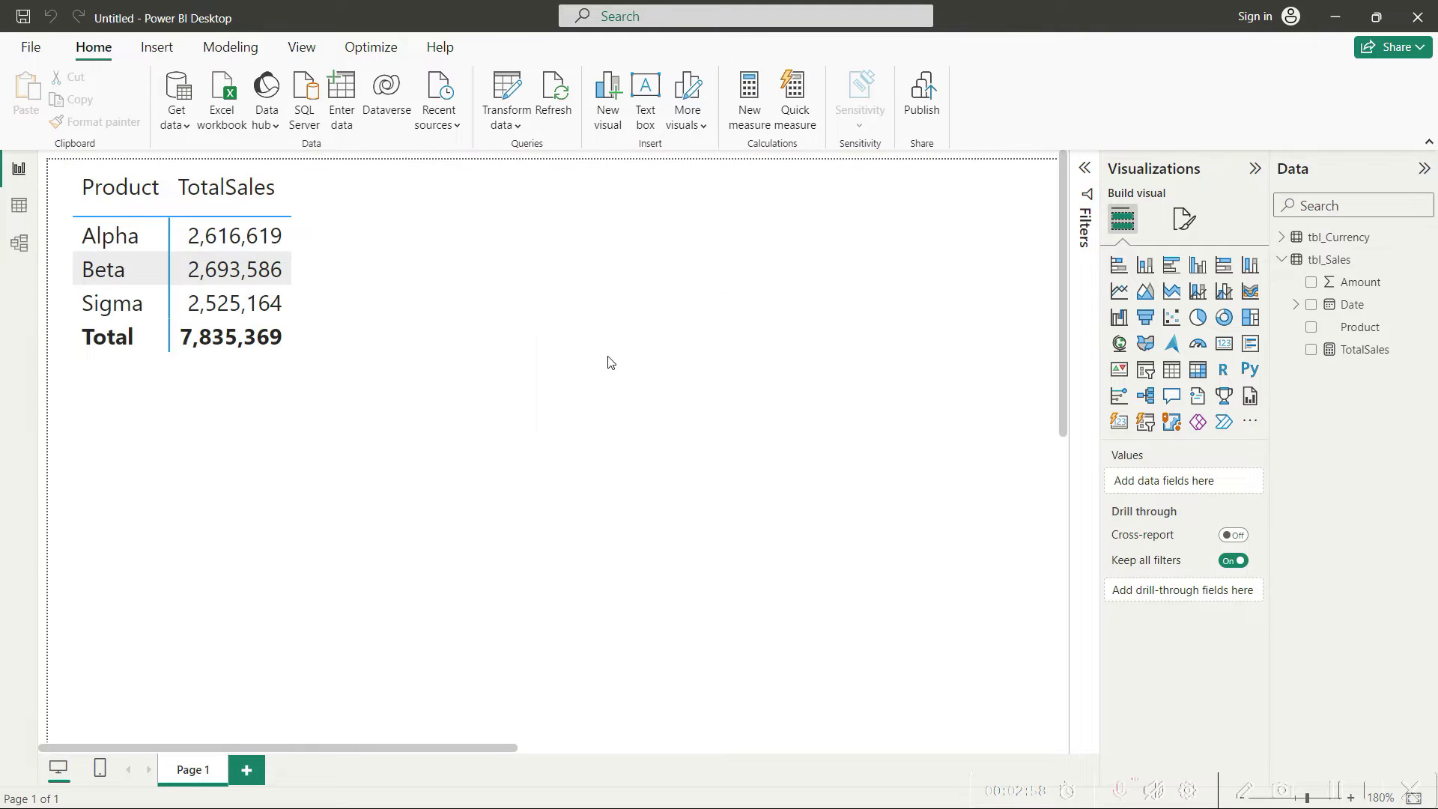
# In Table view, rename tbl_Currency's Column1 header to Currency, then go back to the report
pyautogui.click(19, 206)
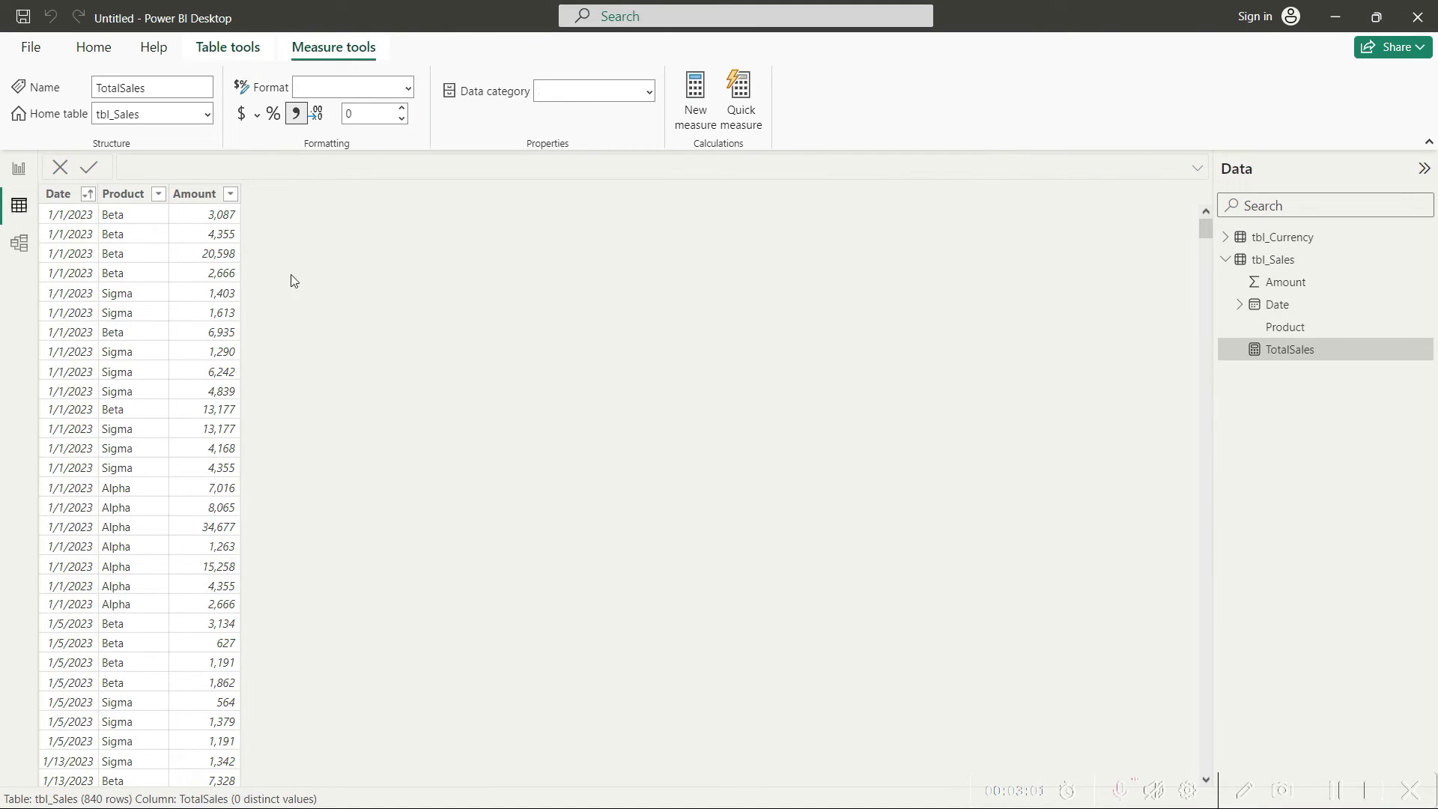
pyautogui.click(1277, 238)
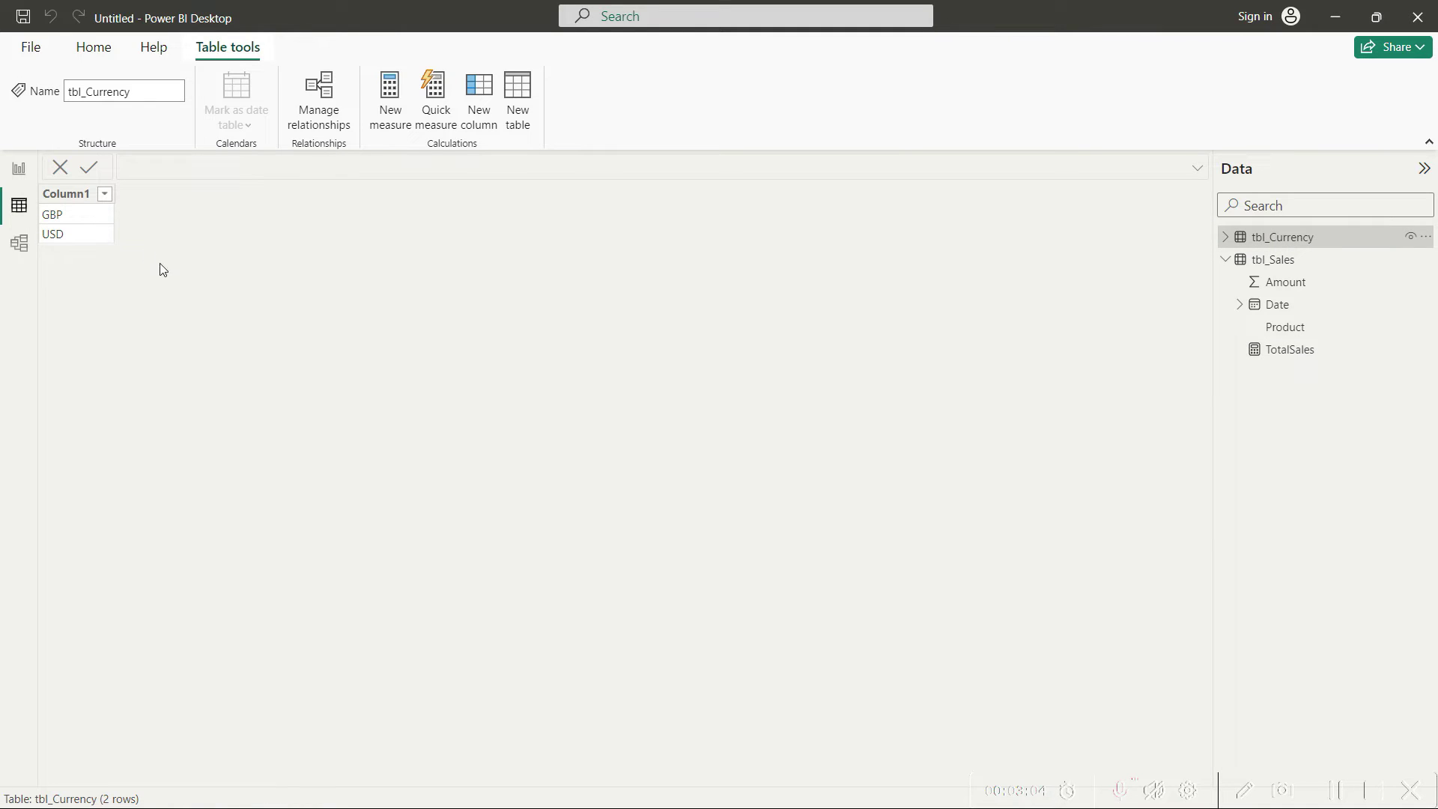
pyautogui.click(82, 196)
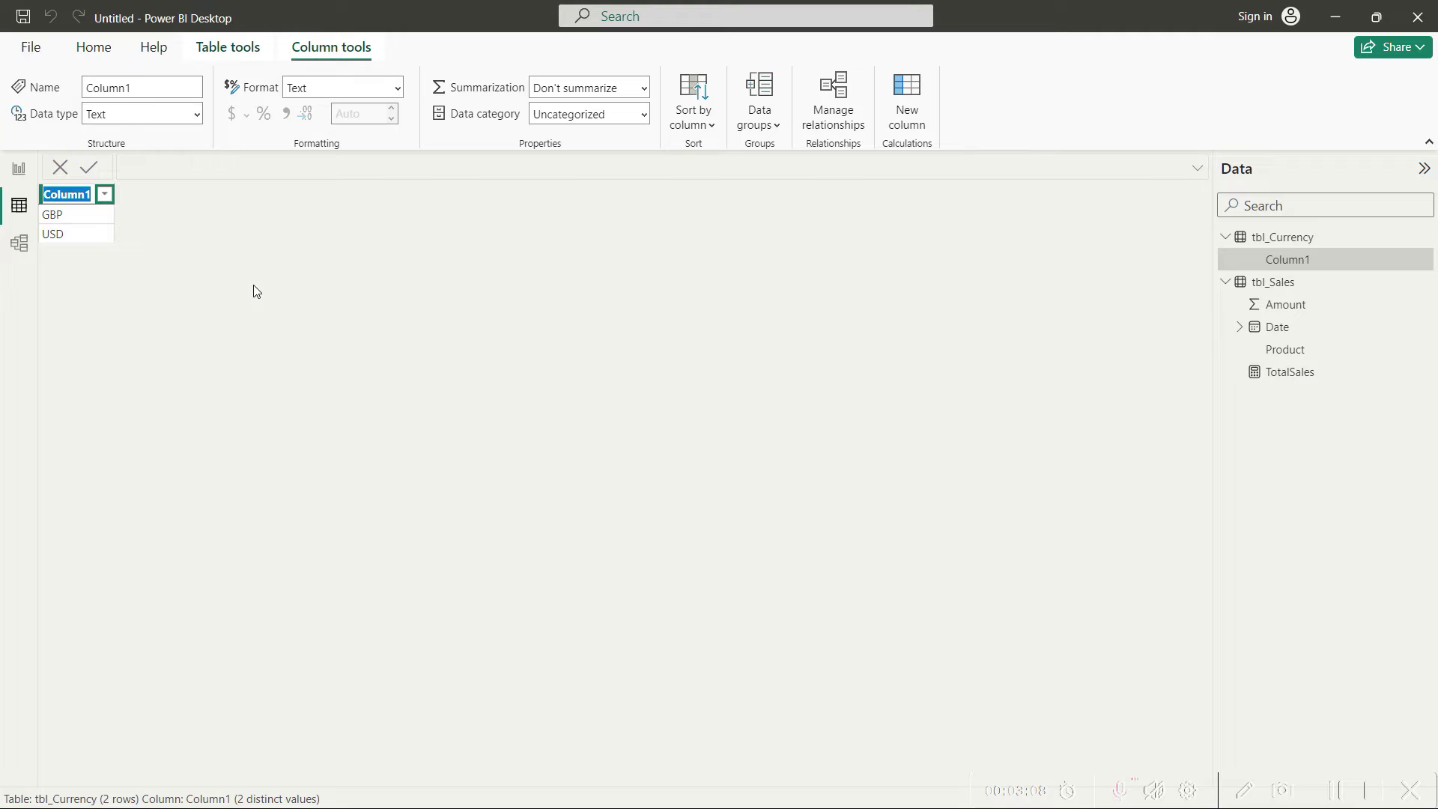
pyautogui.write('Currency')
pyautogui.press('Return')
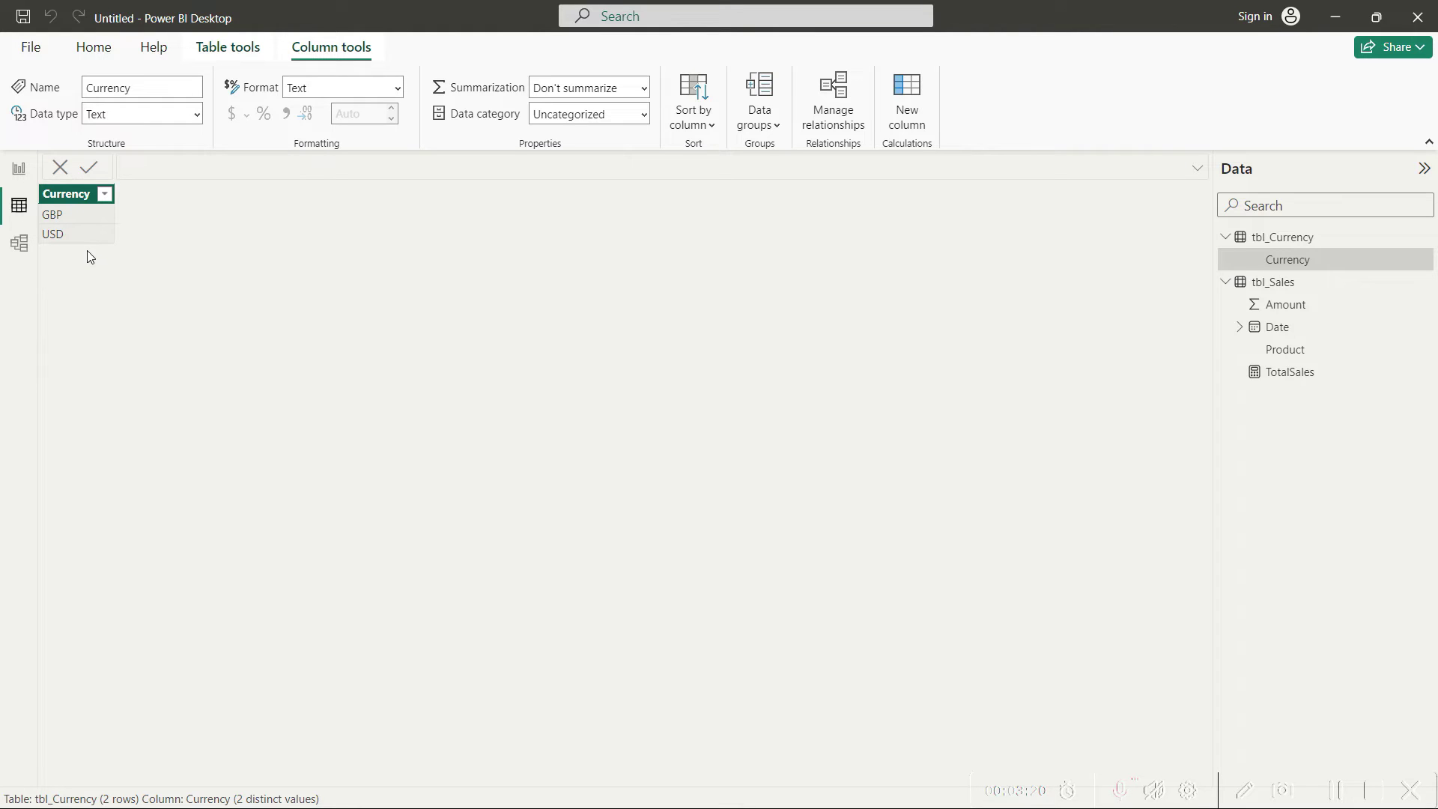
pyautogui.click(17, 175)
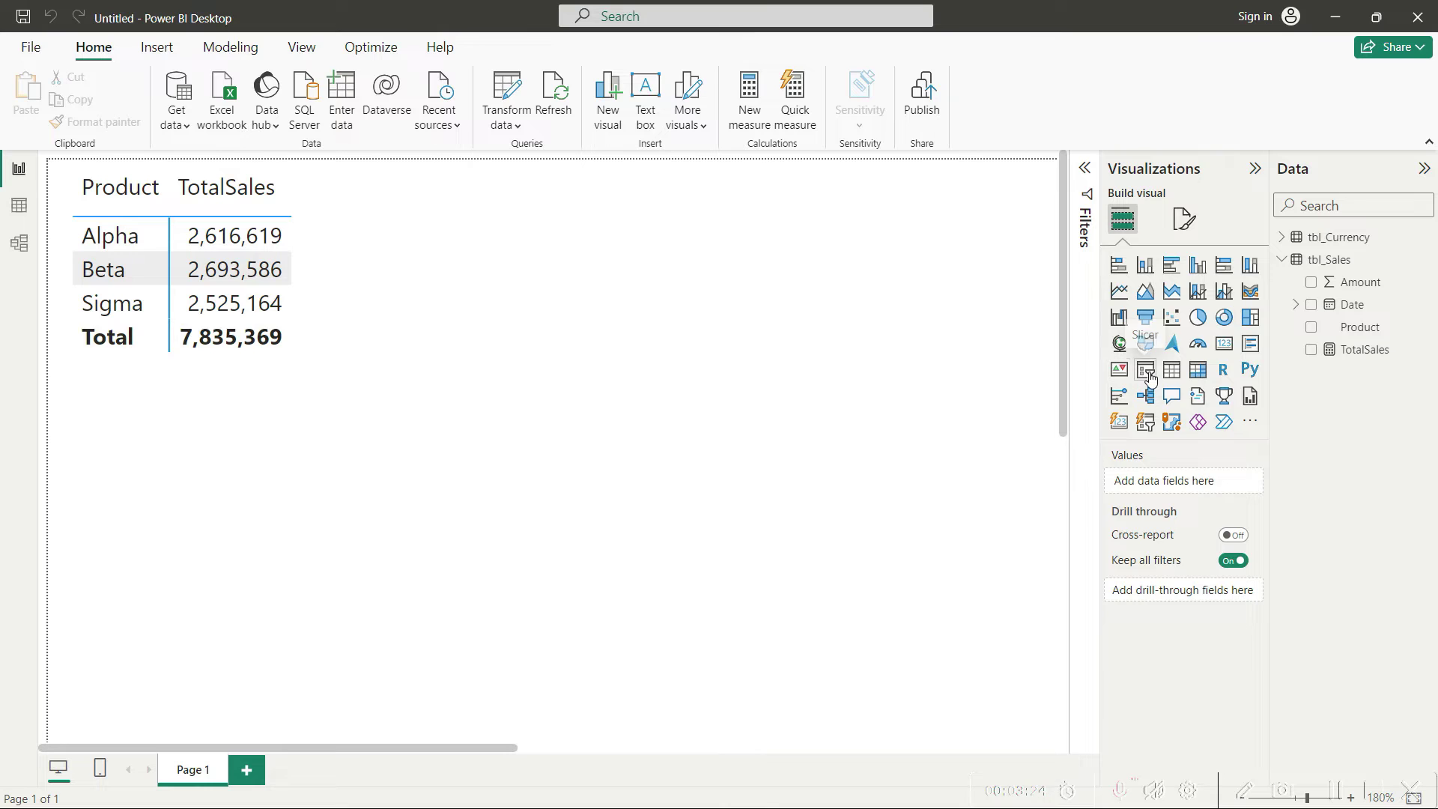
# Add a slicer using the tbl_Currency Currency field, offering GBP and USD
pyautogui.click(1152, 378)
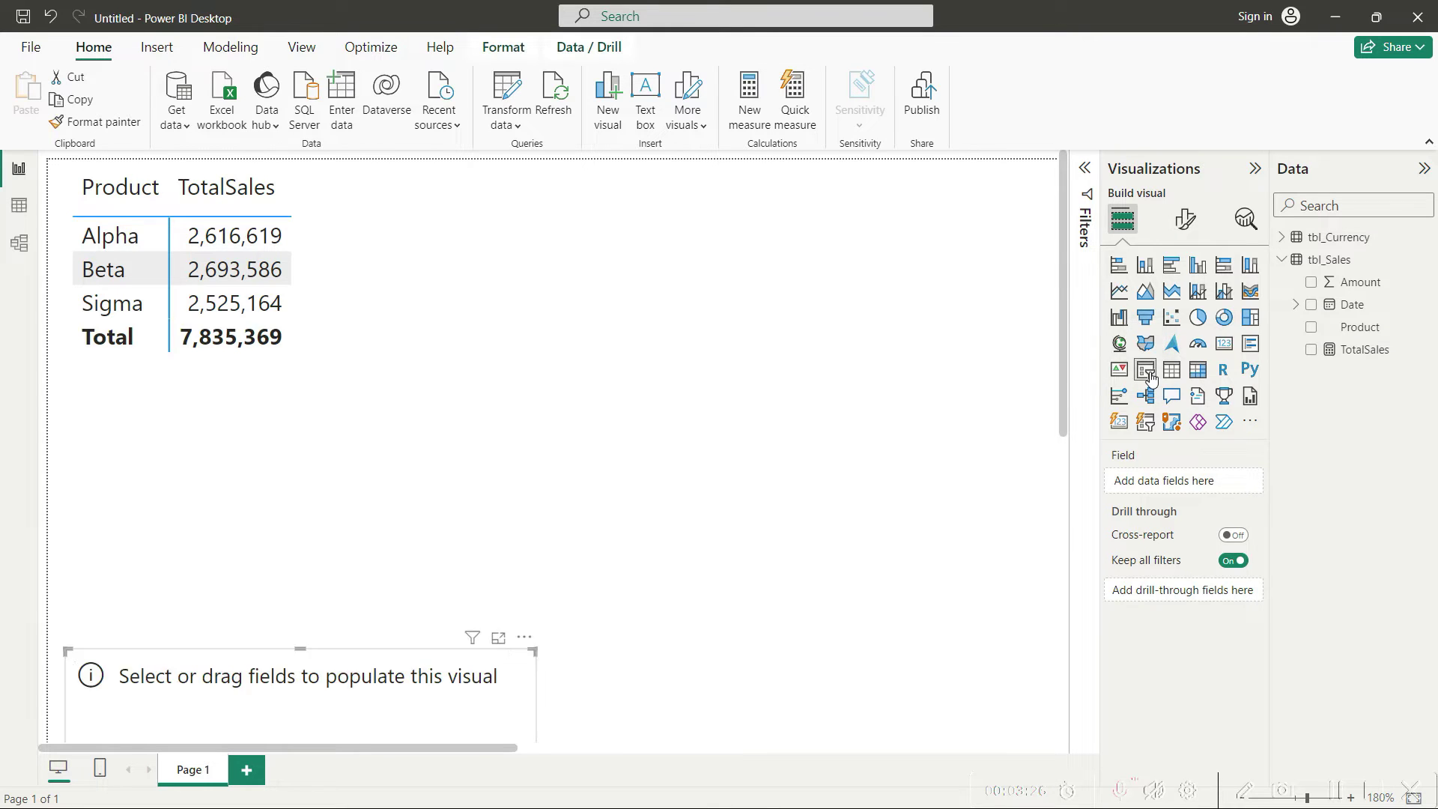
pyautogui.moveTo(435, 474); pyautogui.dragTo(951, 193)
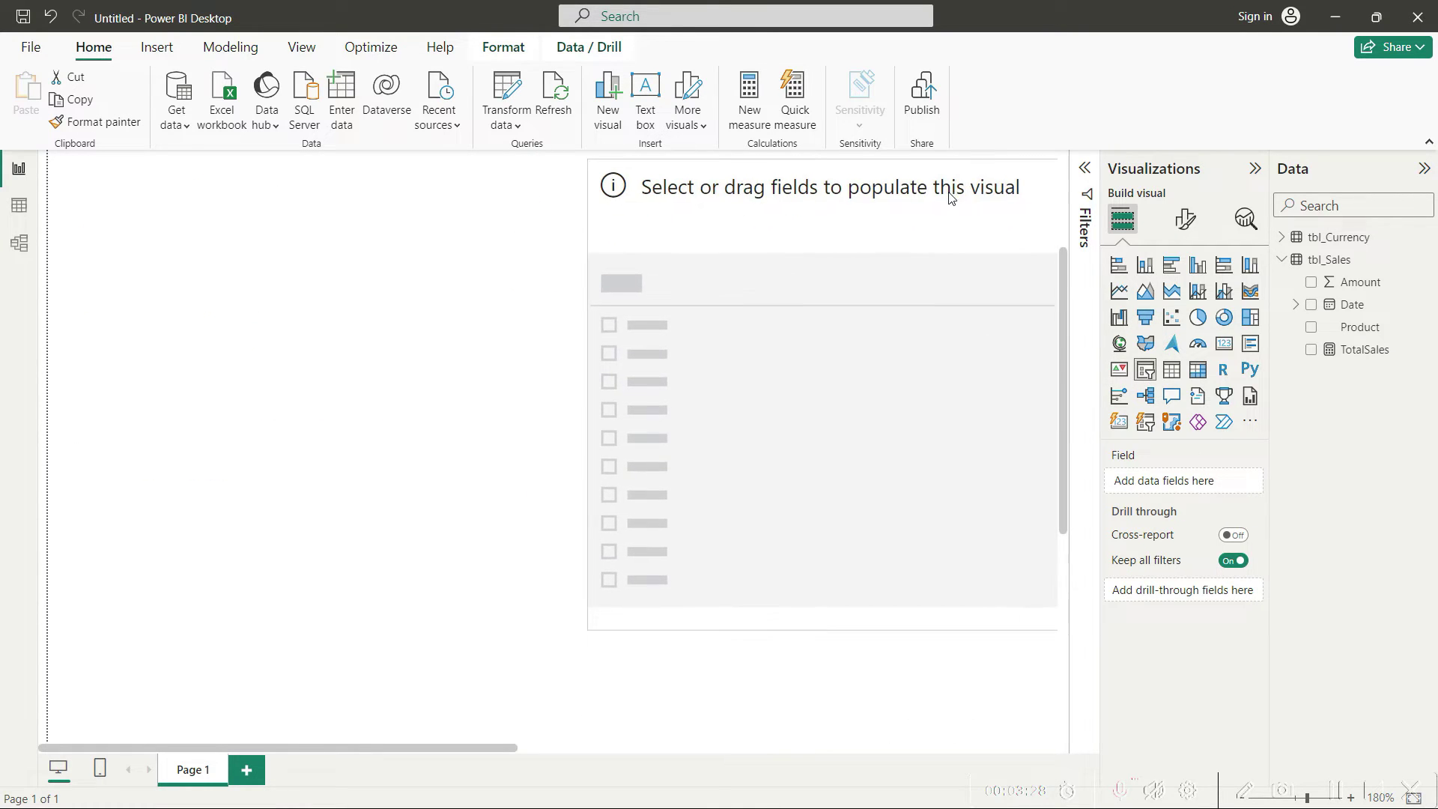
pyautogui.click(1282, 238)
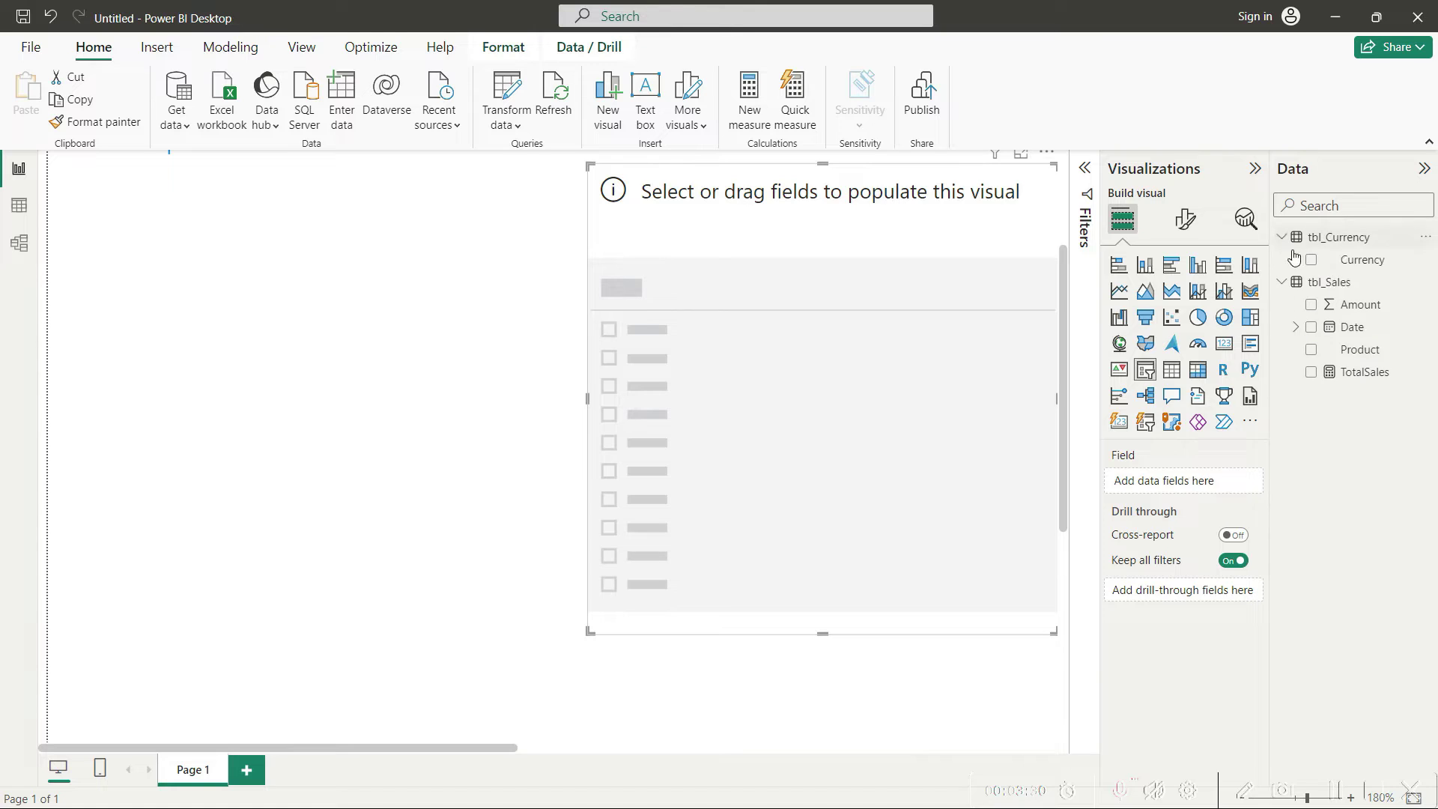
pyautogui.moveTo(1372, 270); pyautogui.dragTo(957, 427)
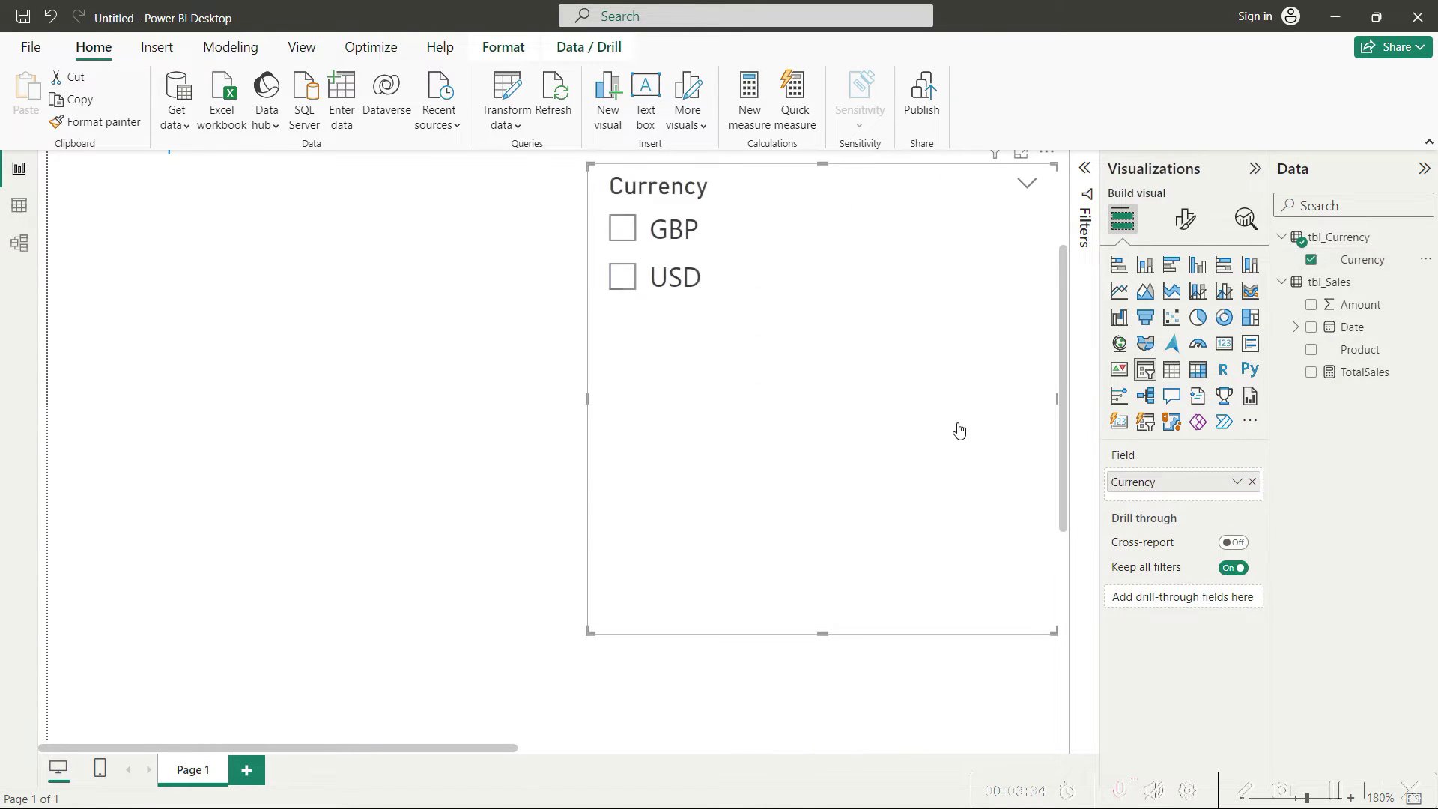
# Move the Currency slicer to the top right of the page and make it narrower
pyautogui.scroll(3, 460, 501)
pyautogui.moveTo(876, 575); pyautogui.dragTo(877, 375)
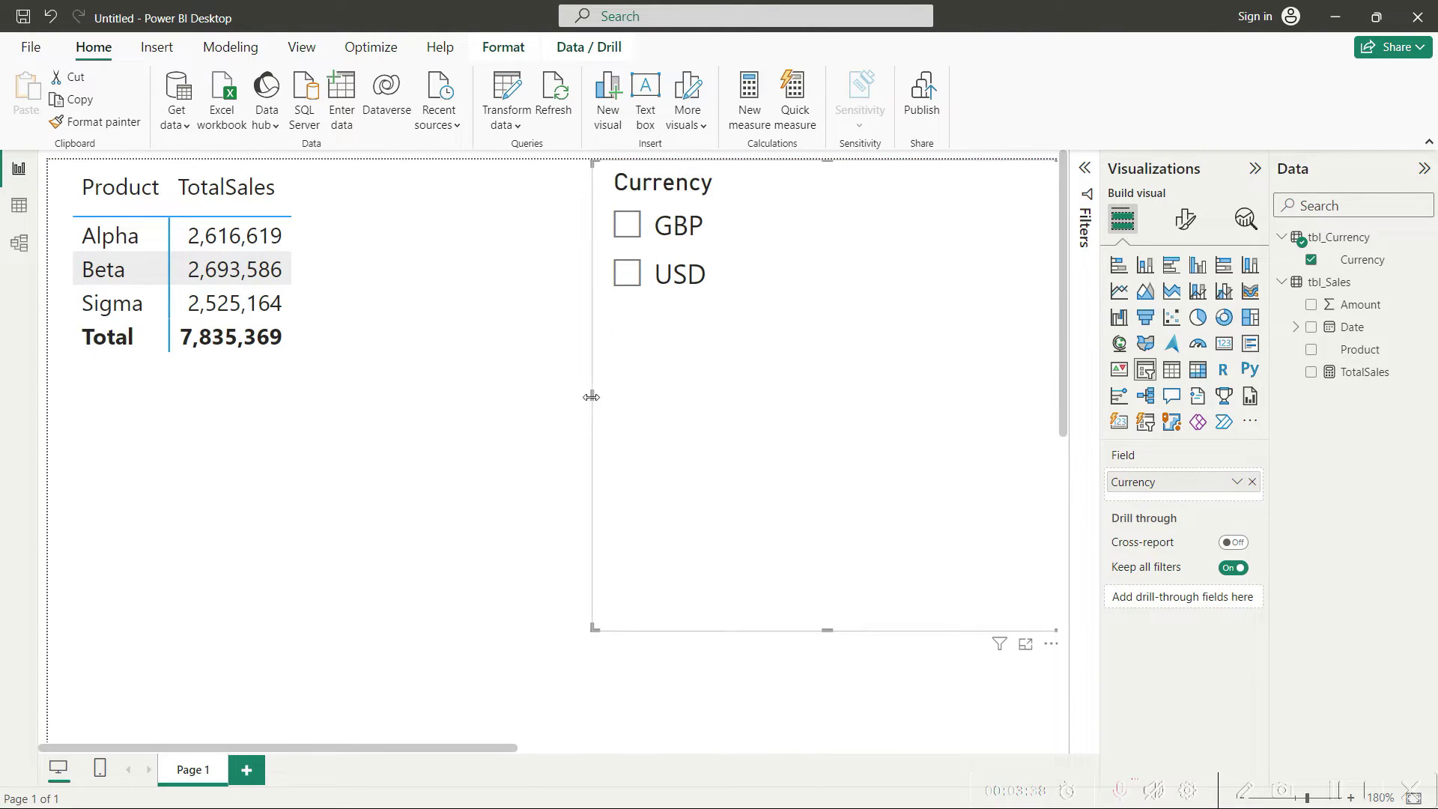
pyautogui.moveTo(592, 395); pyautogui.dragTo(873, 395)
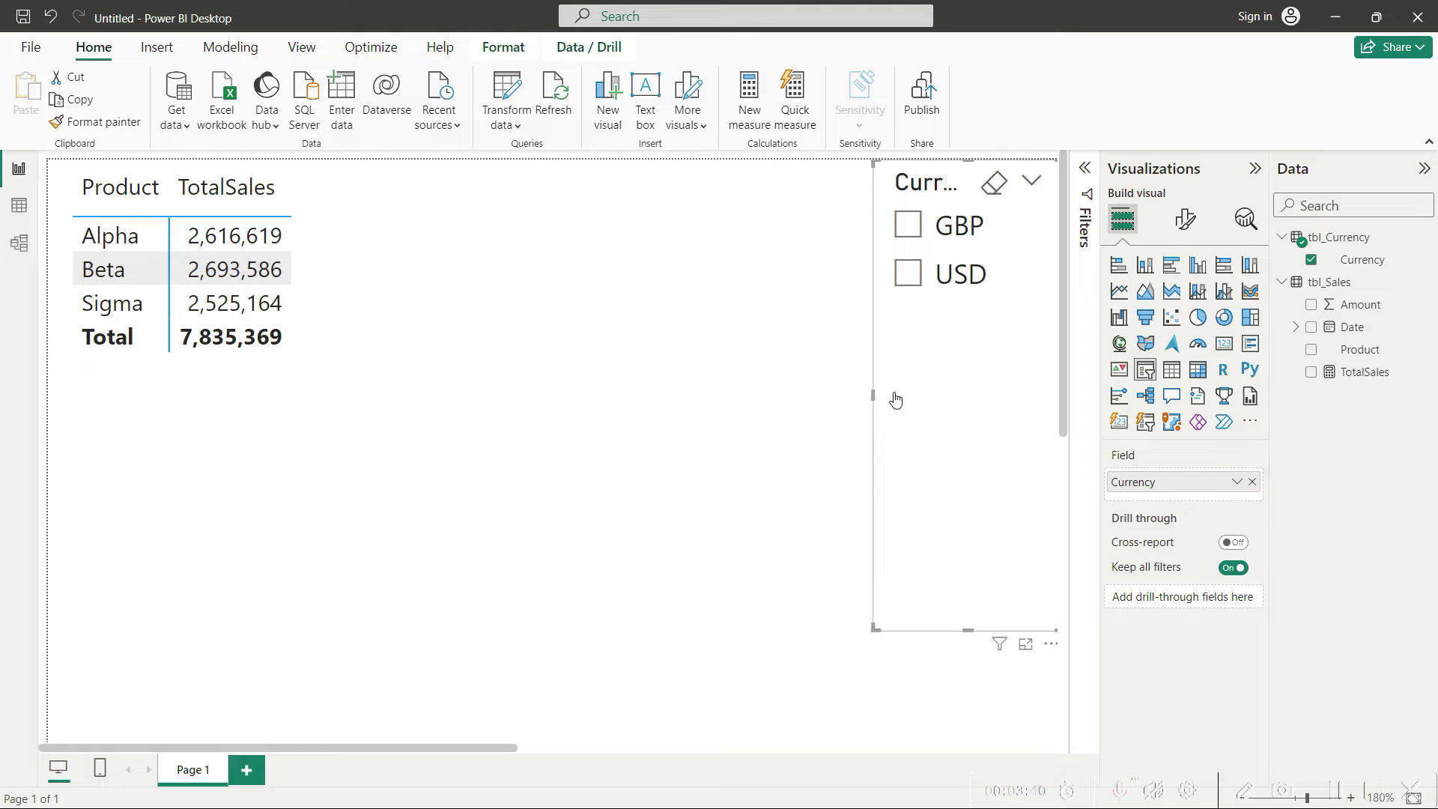
pyautogui.click(824, 410)
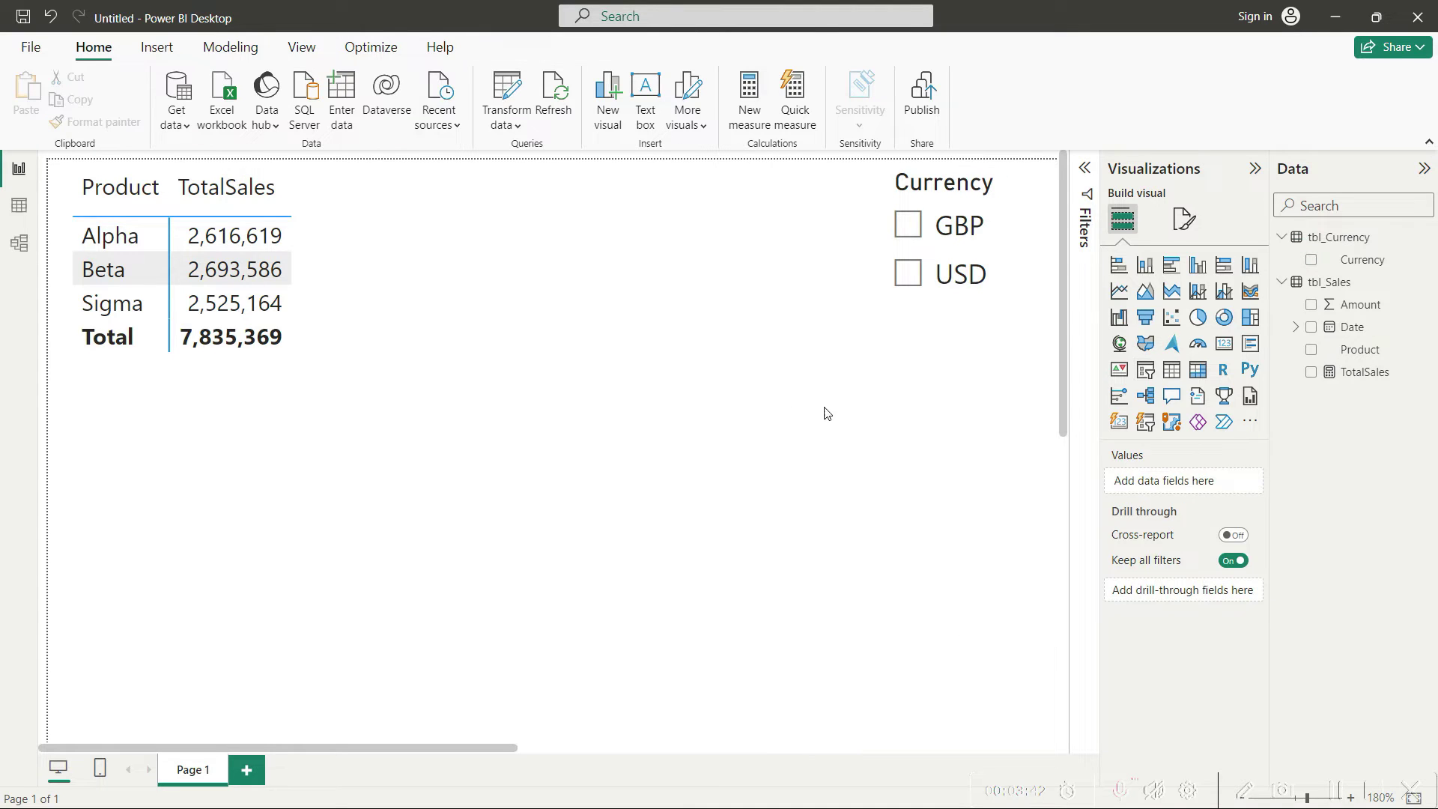
pyautogui.click(928, 366)
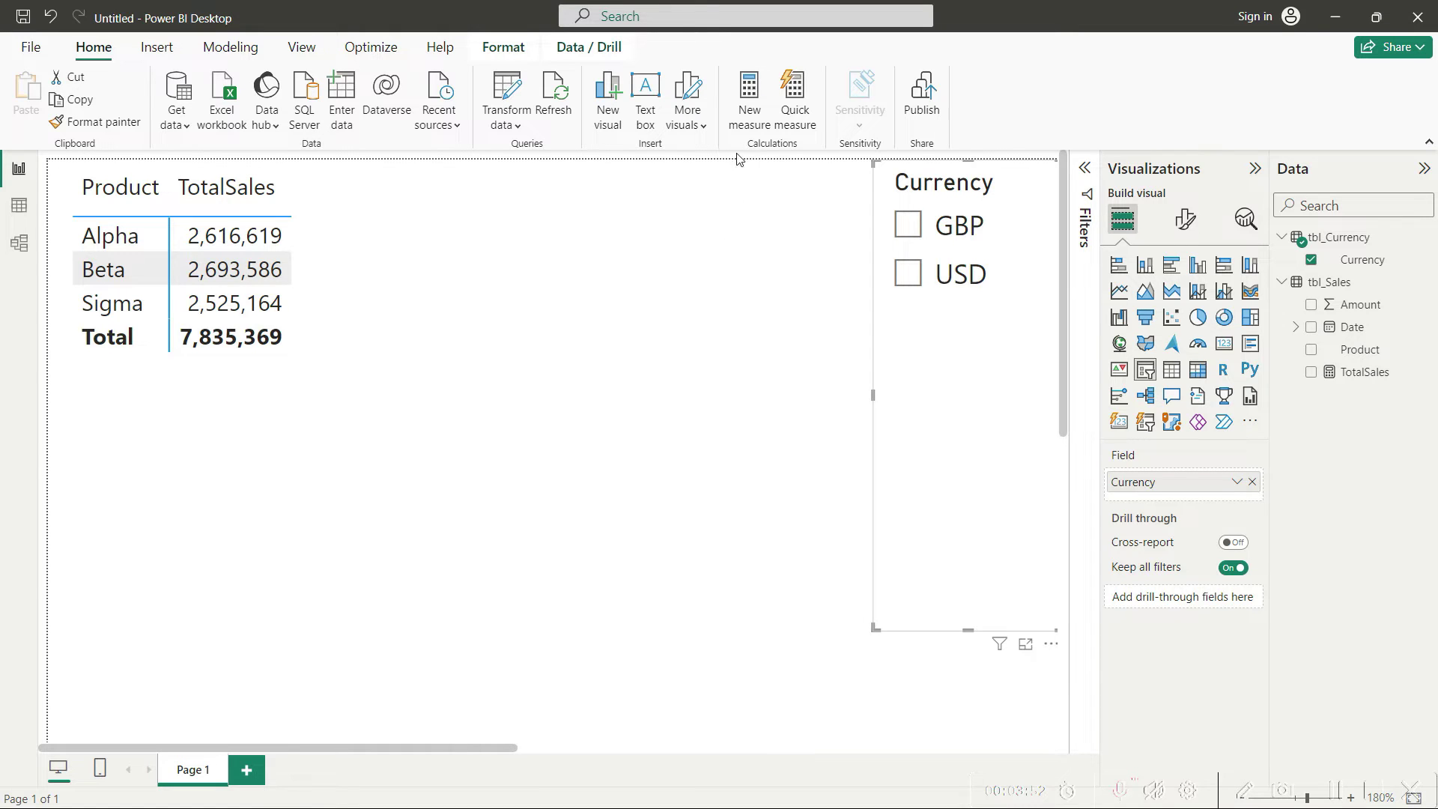
pyautogui.click(752, 103)
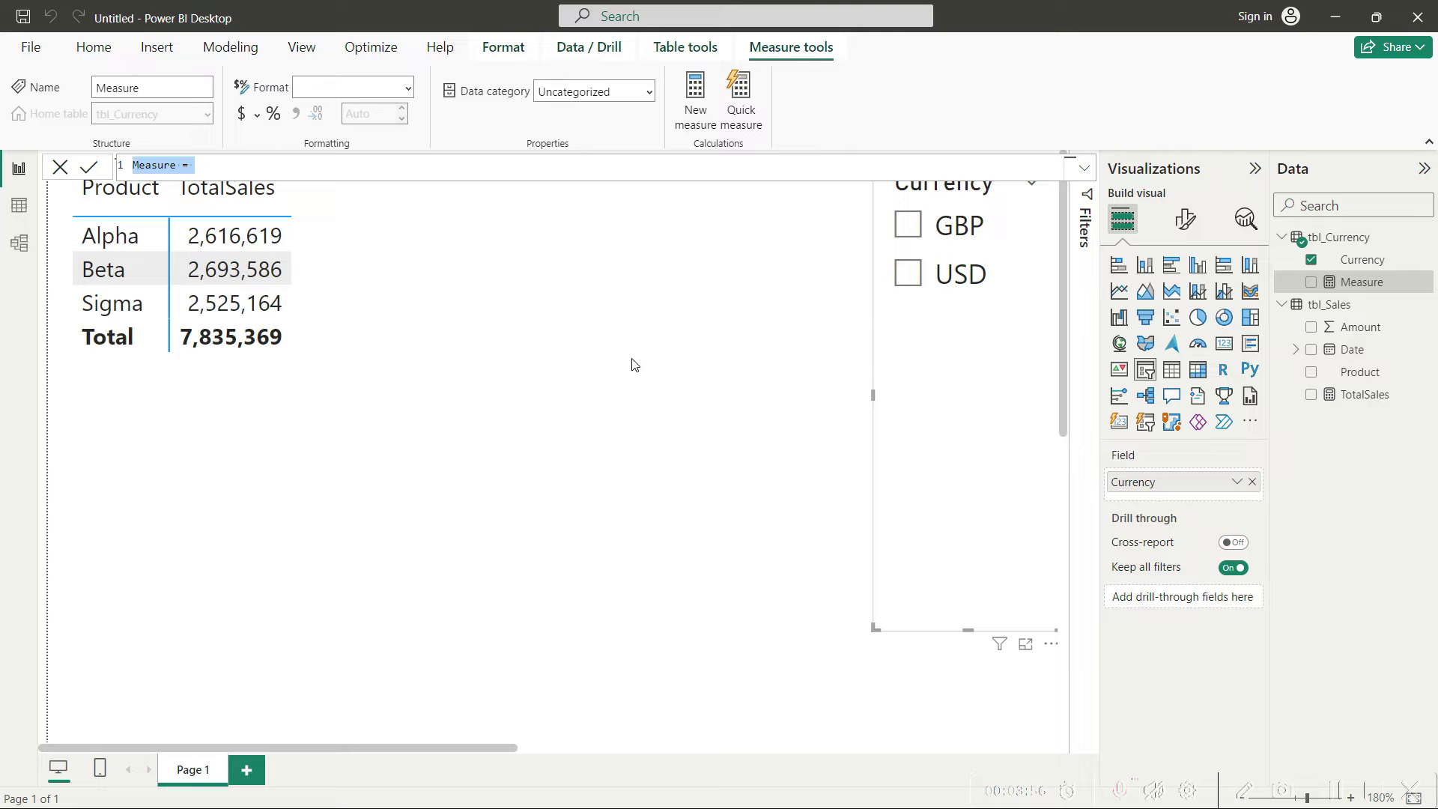
# Name the new measure SalesAdjusted and begin its formula with SWITCH
pyautogui.write('Measur')
pyautogui.press('BackSpace')
pyautogui.press('BackSpace')
pyautogui.press('BackSpace')
pyautogui.press('BackSpace')
pyautogui.press('BackSpace')
pyautogui.press('BackSpace')
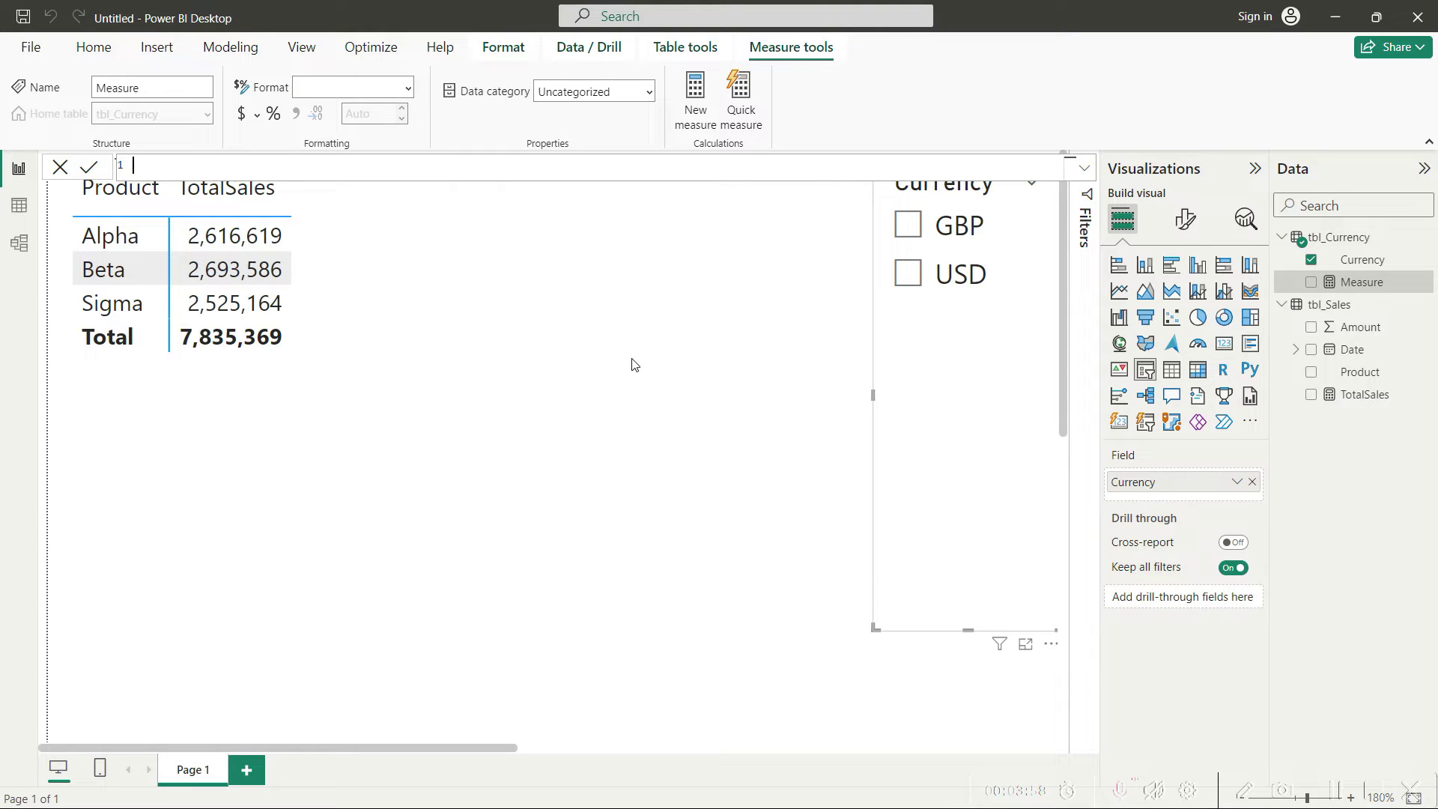
pyautogui.press('BackSpace')
pyautogui.write('SalesAdjusted =')
pyautogui.write('sw')
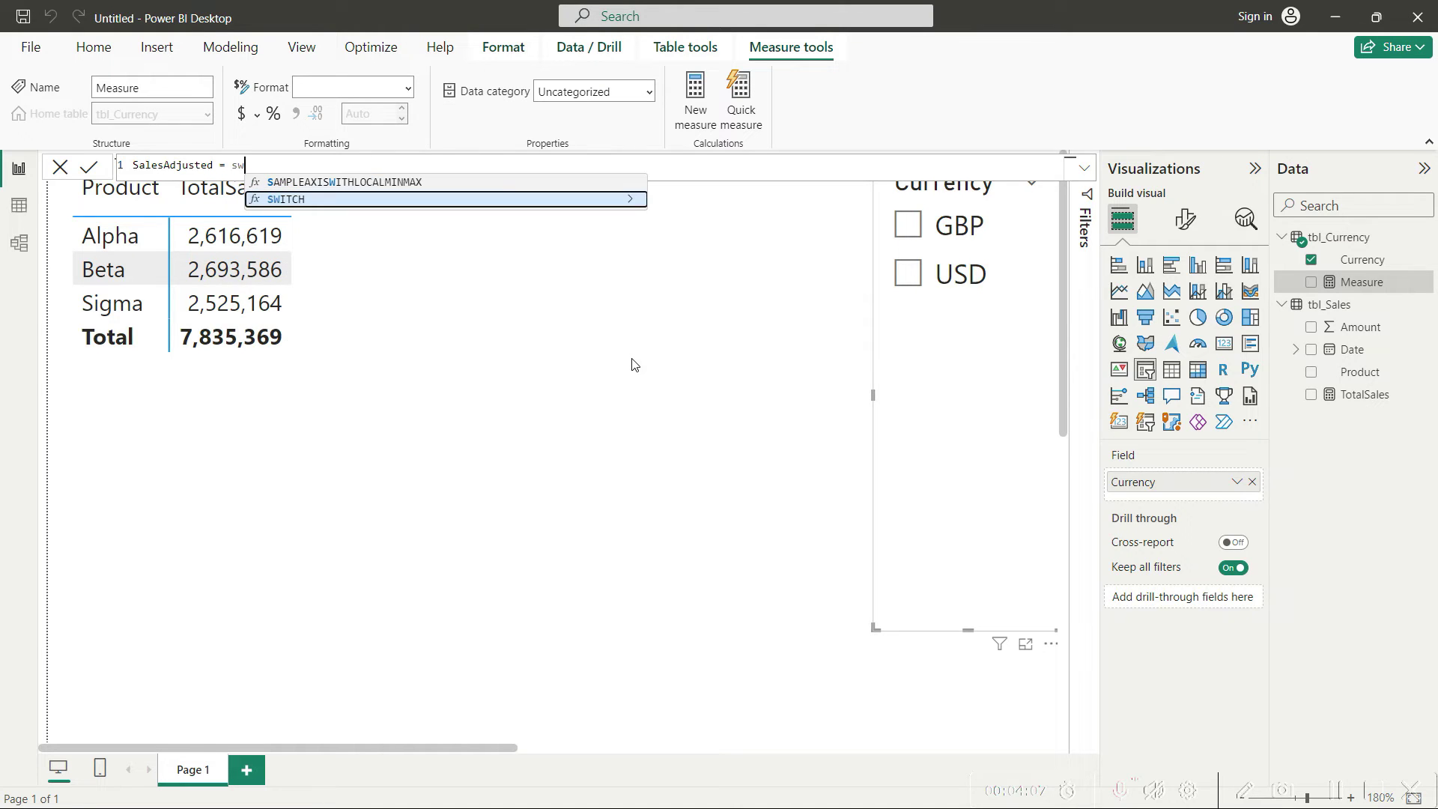
pyautogui.press('Tab')
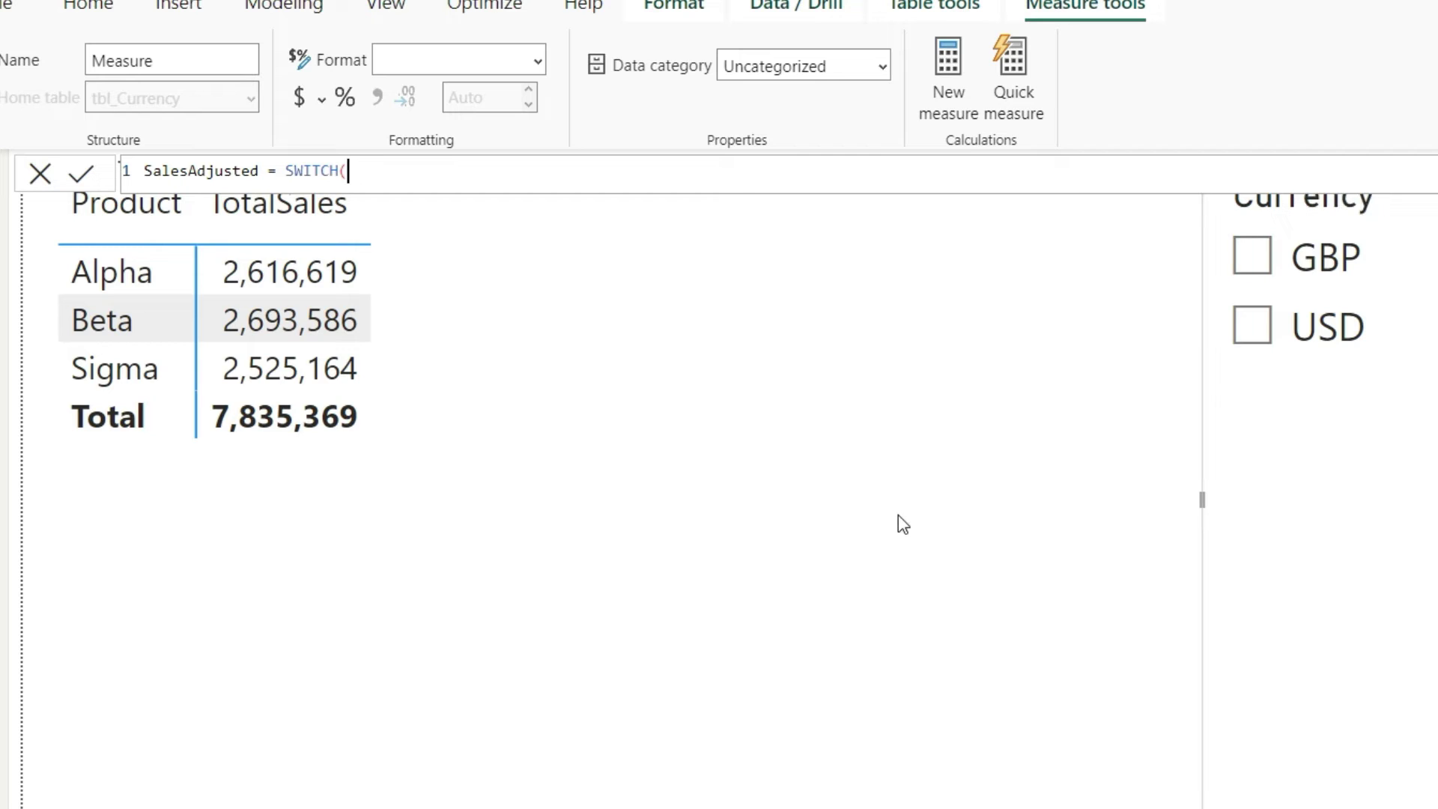
# Use SELECTEDVALUE(tbl_Currency[Currency]) as the SWITCH expression, followed by a comma
pyautogui.write('sele')
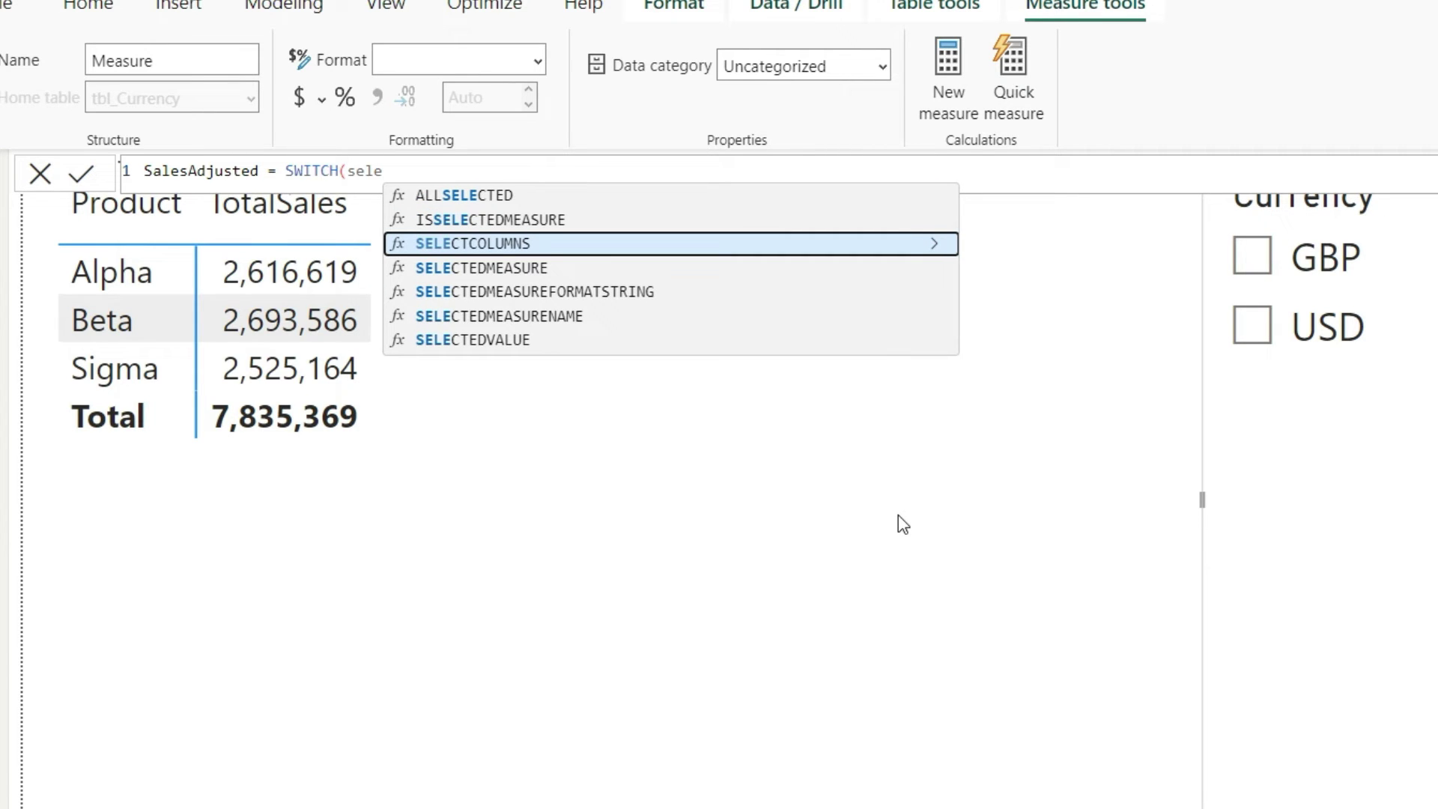
pyautogui.press('Down')
pyautogui.press('Down')
pyautogui.press('Down')
pyautogui.press('Down')
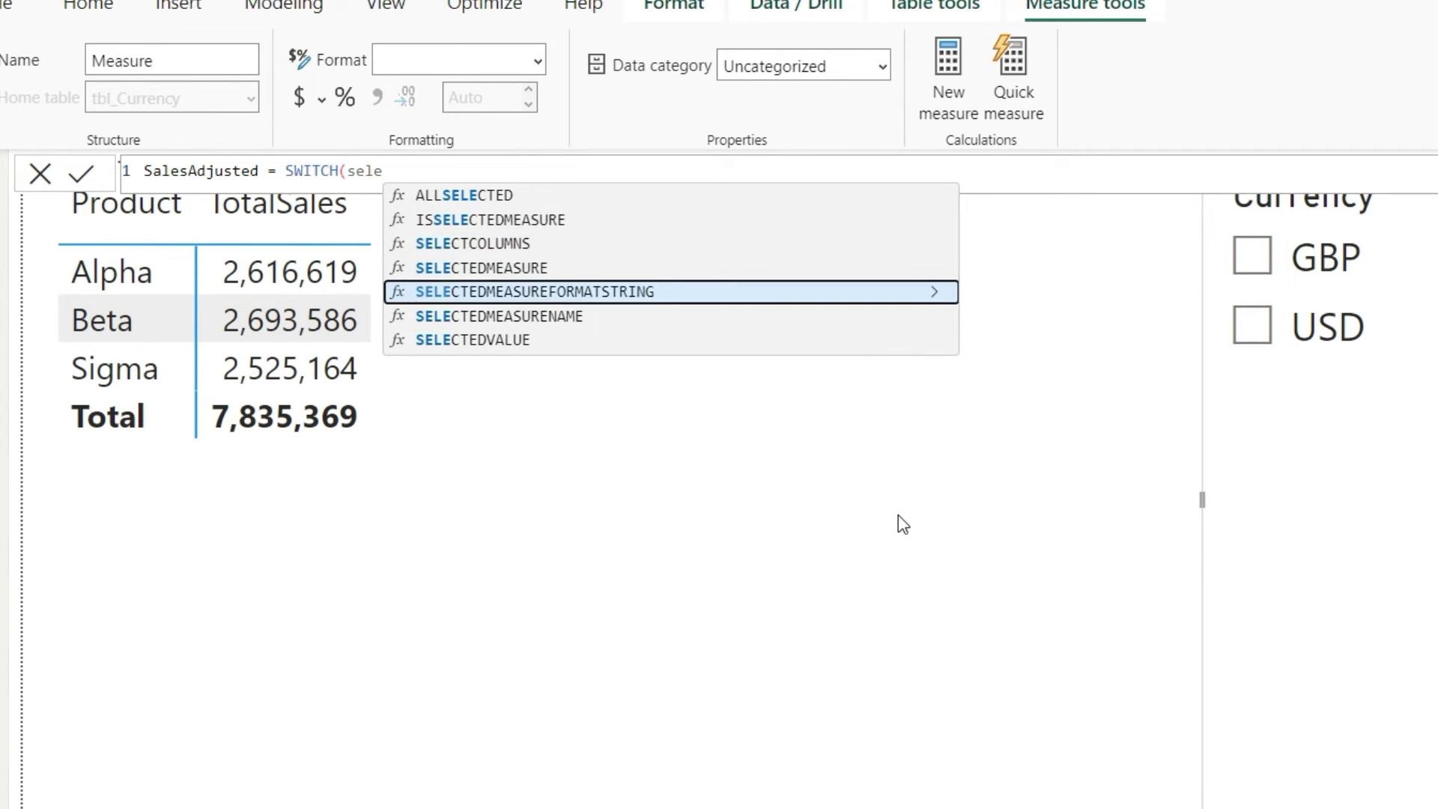
pyautogui.press('Tab')
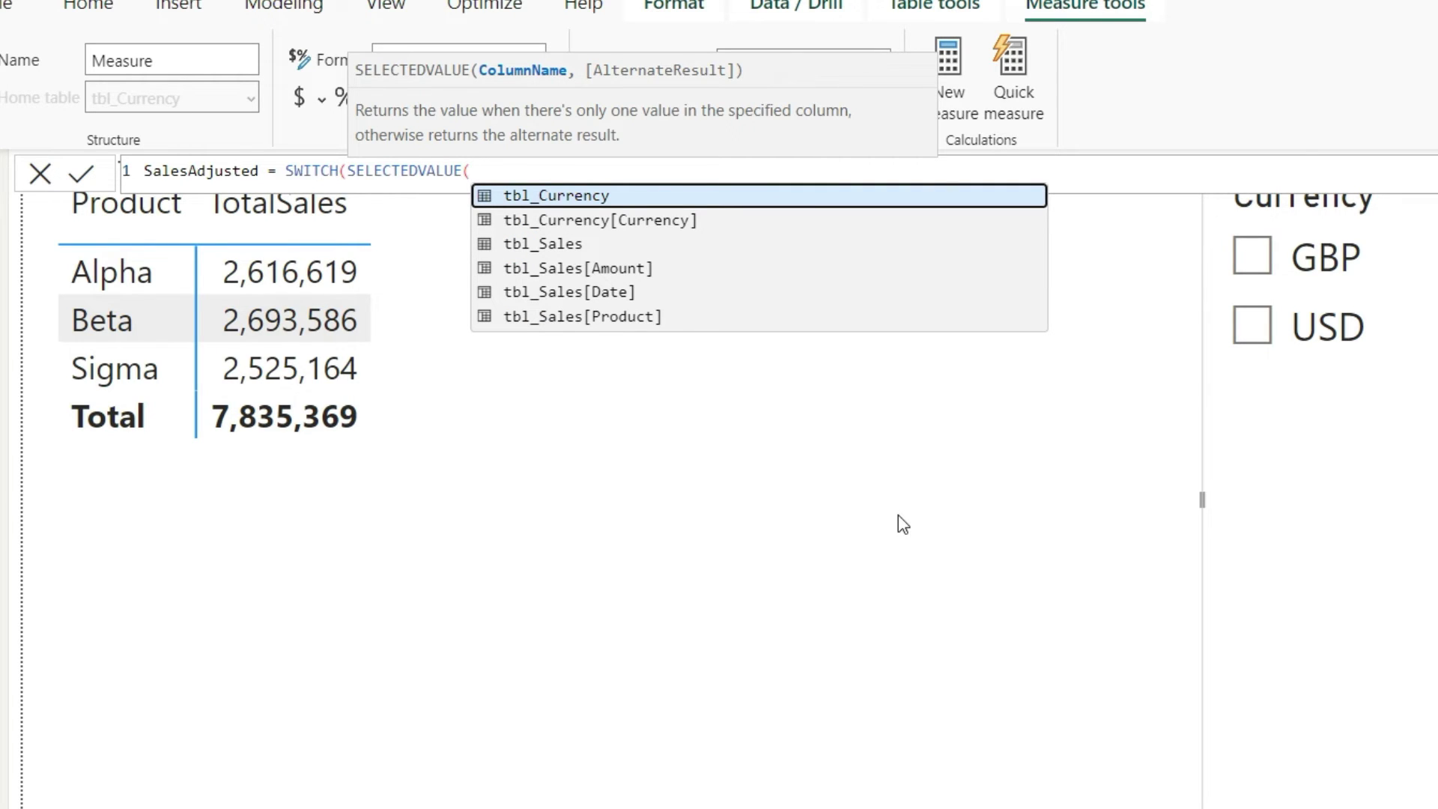
pyautogui.press('Down')
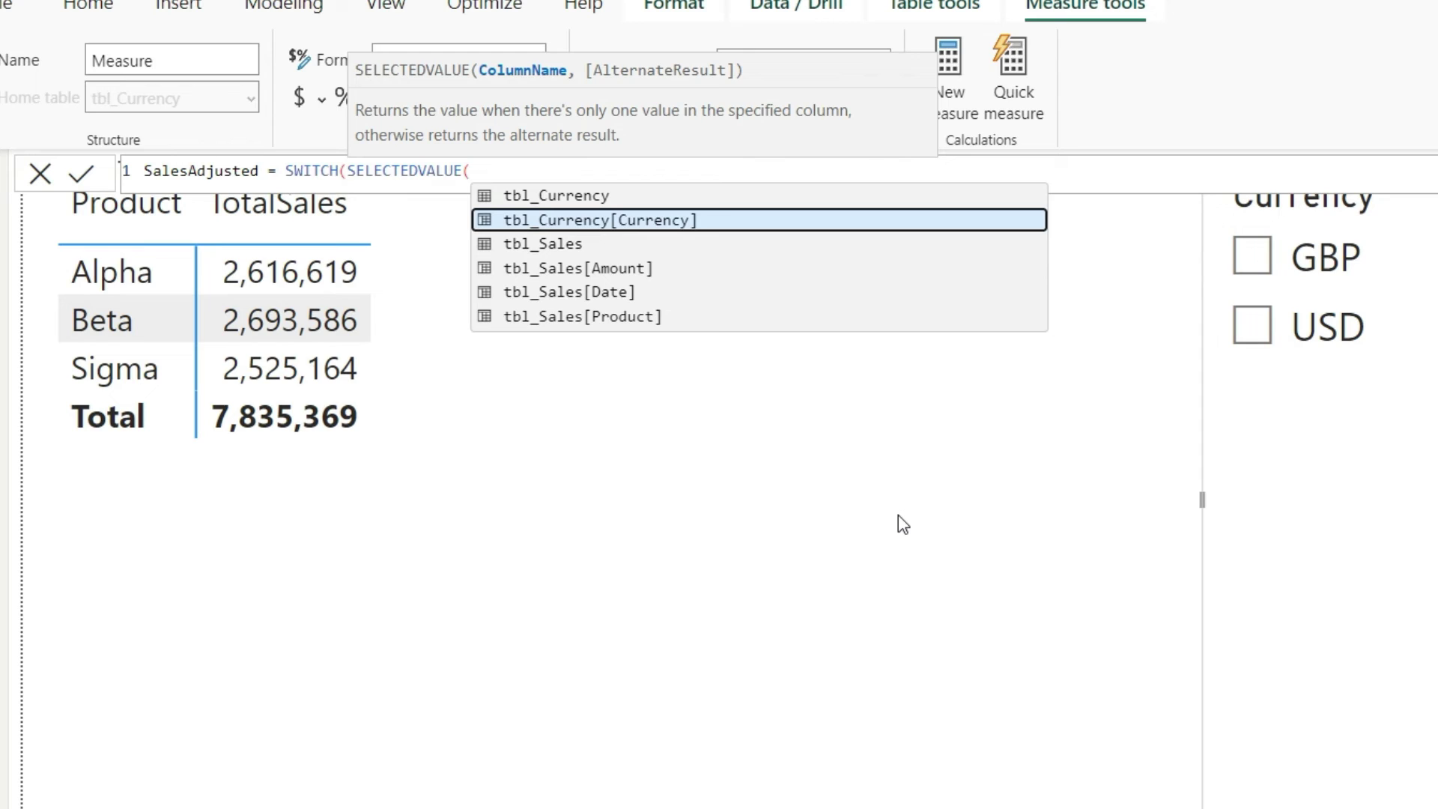
pyautogui.press('Tab')
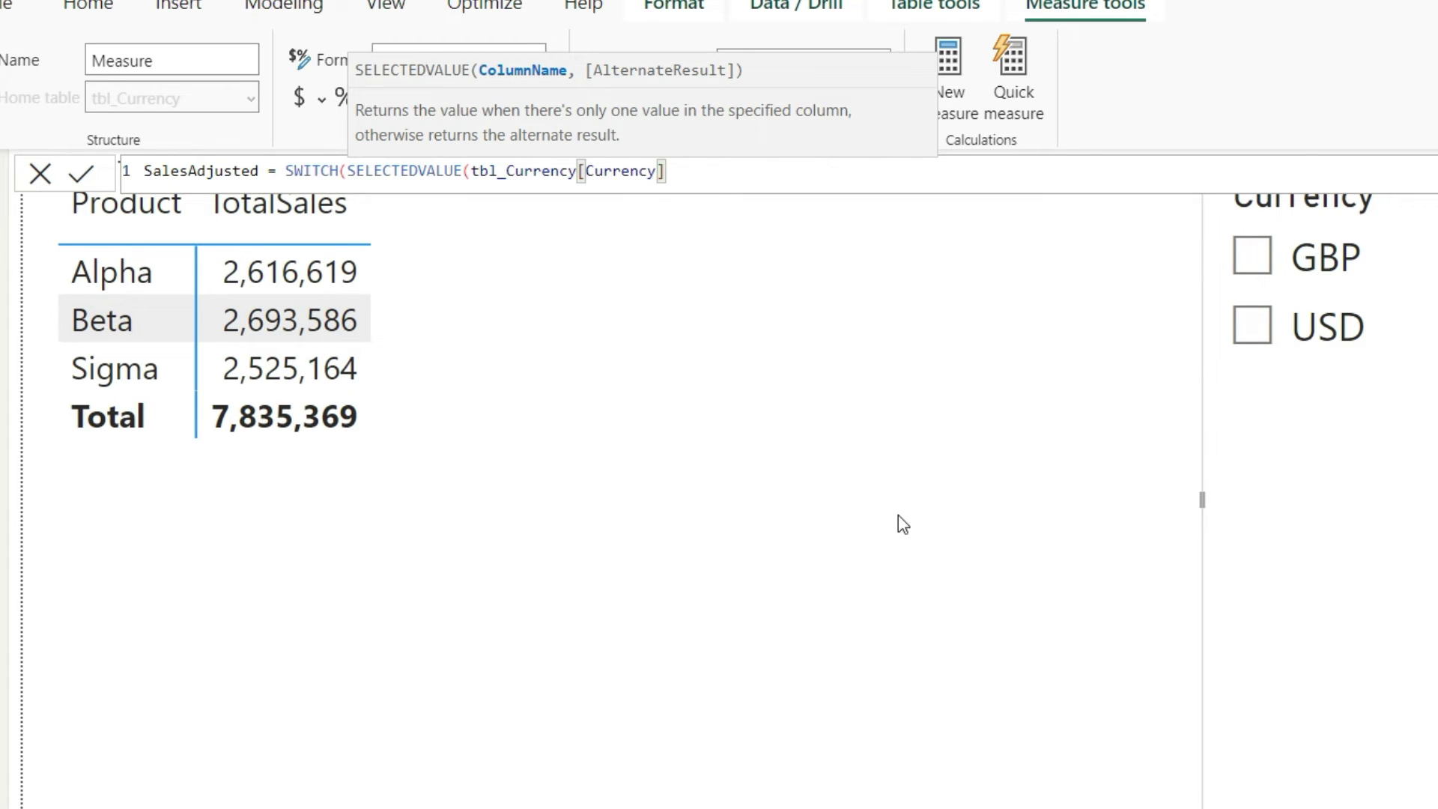
pyautogui.write('),')
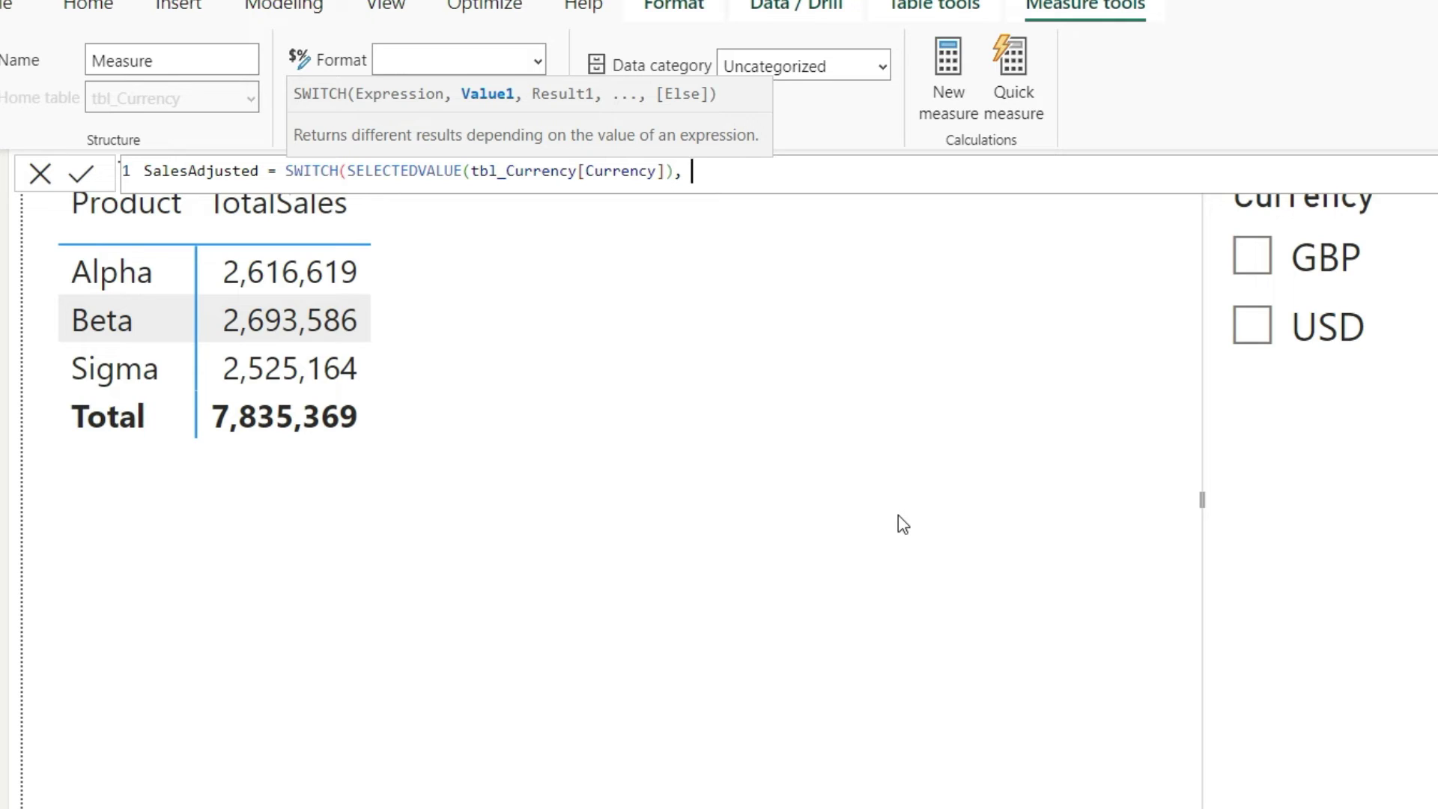
# Add the "GBP" case returning [TotalSales] to the SWITCH, followed by a comma
pyautogui.write('"GN')
pyautogui.press('BackSpace')
pyautogui.write('BP", ')
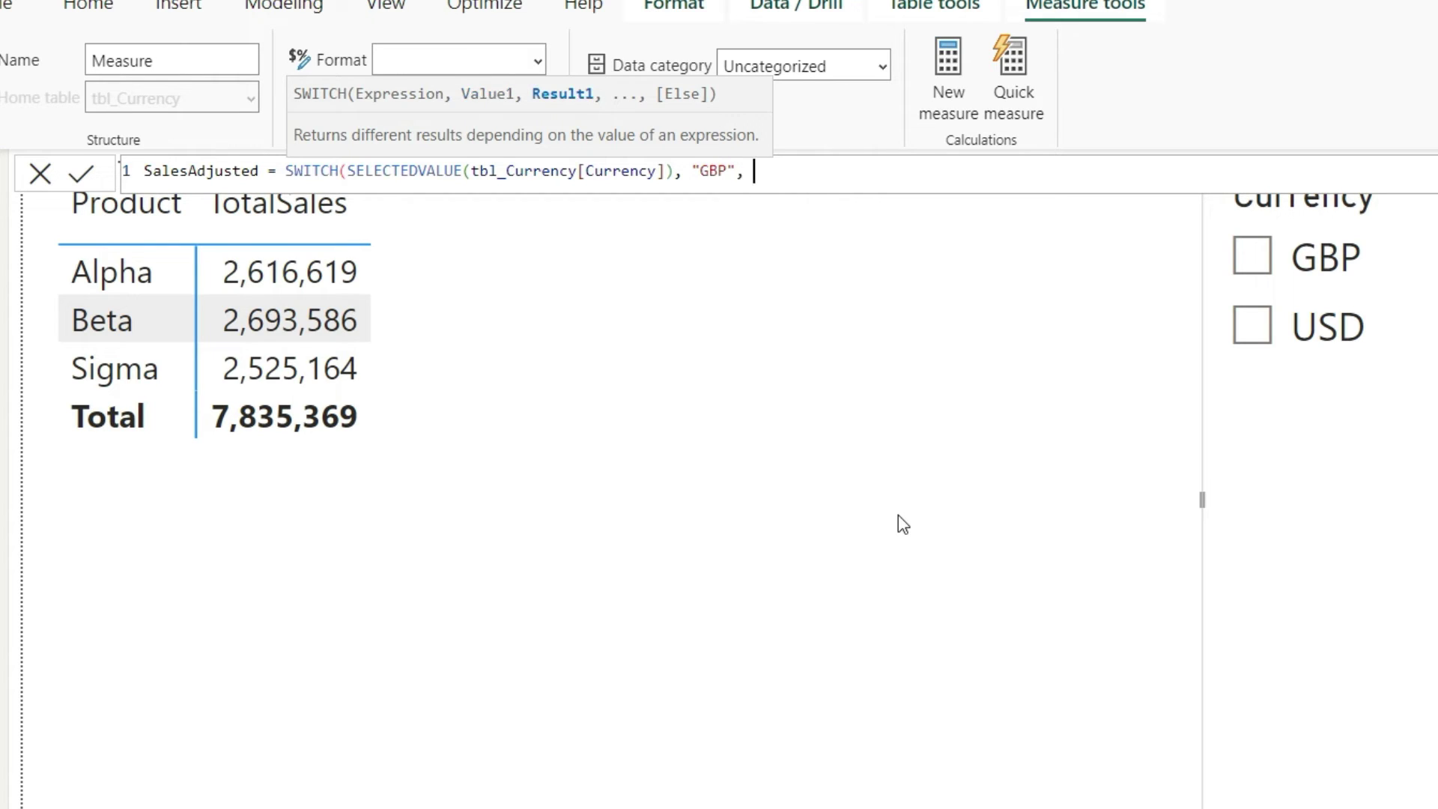
pyautogui.write('Total')
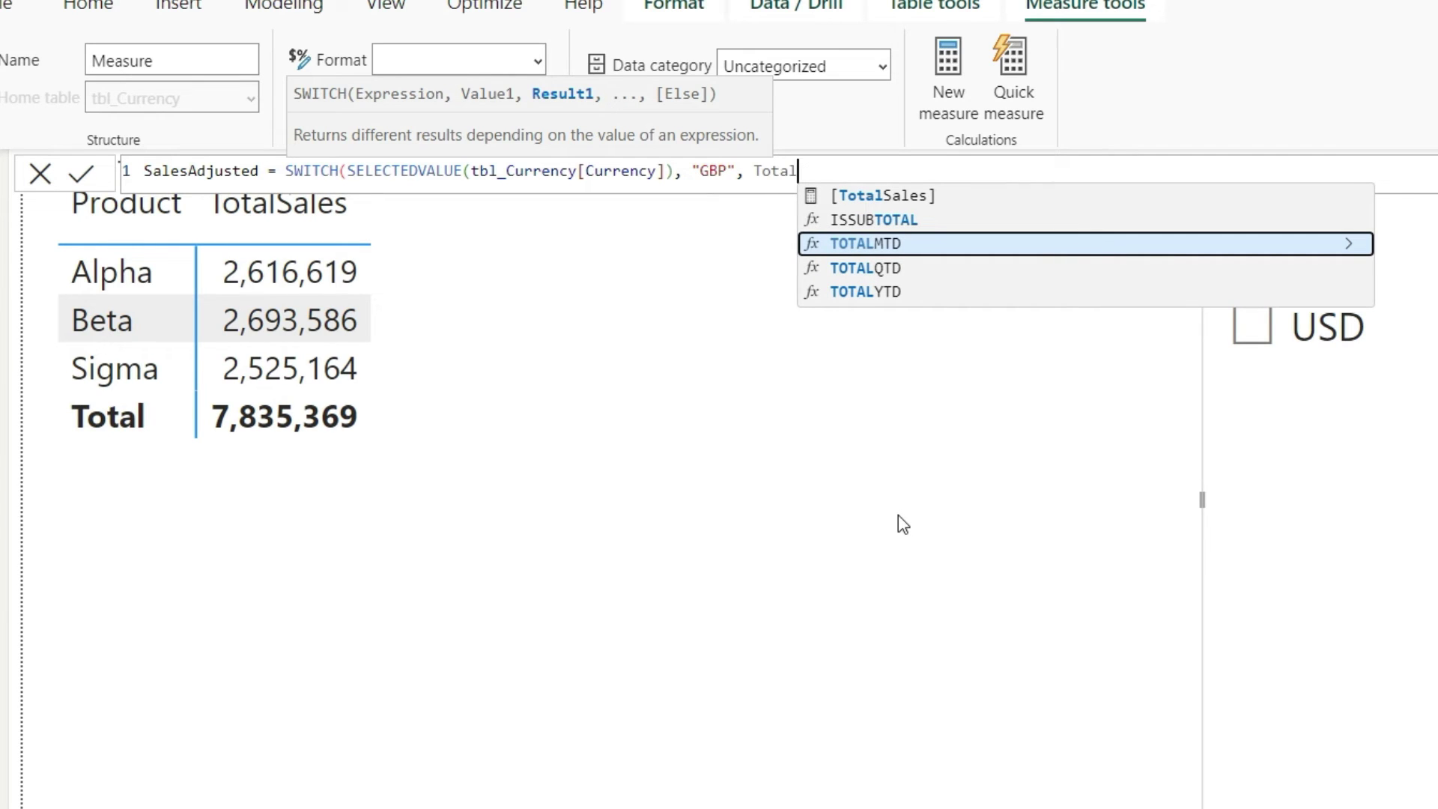
pyautogui.press('Up')
pyautogui.press('Up')
pyautogui.press('Tab')
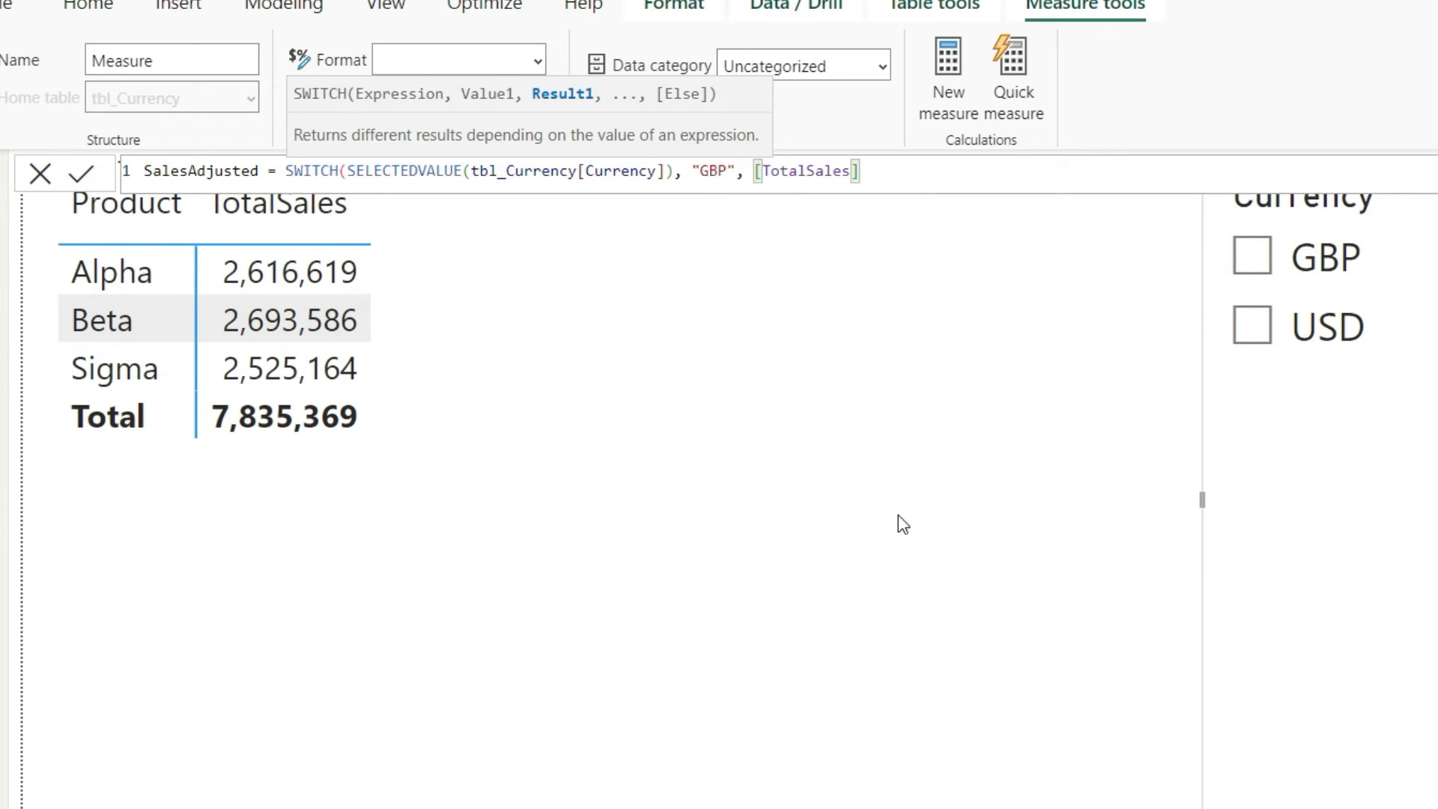
pyautogui.write(',')
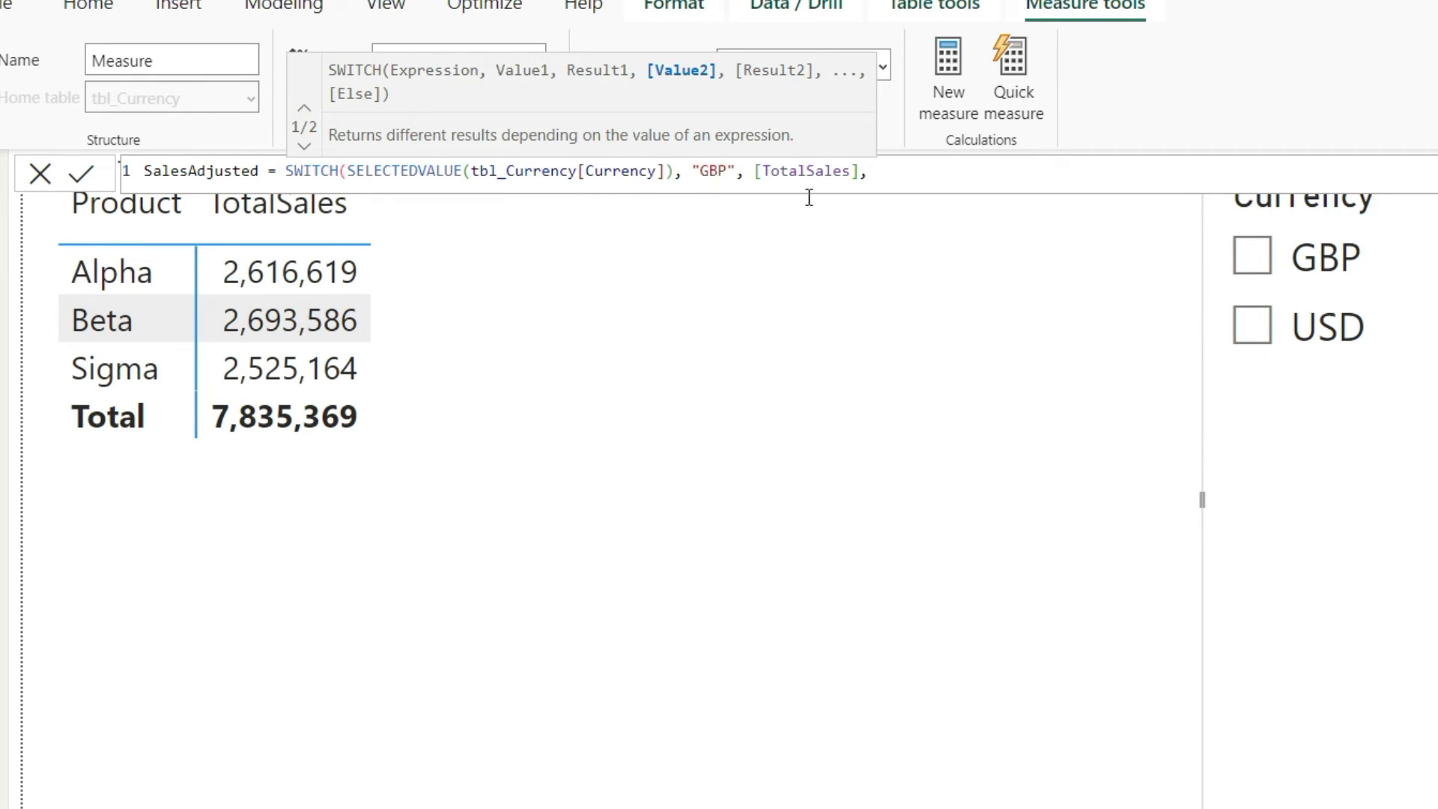
# Add the "USD" case returning [TotalSales] * 1.27, close the SWITCH, and commit SalesAdjusted
pyautogui.write('"USD",')
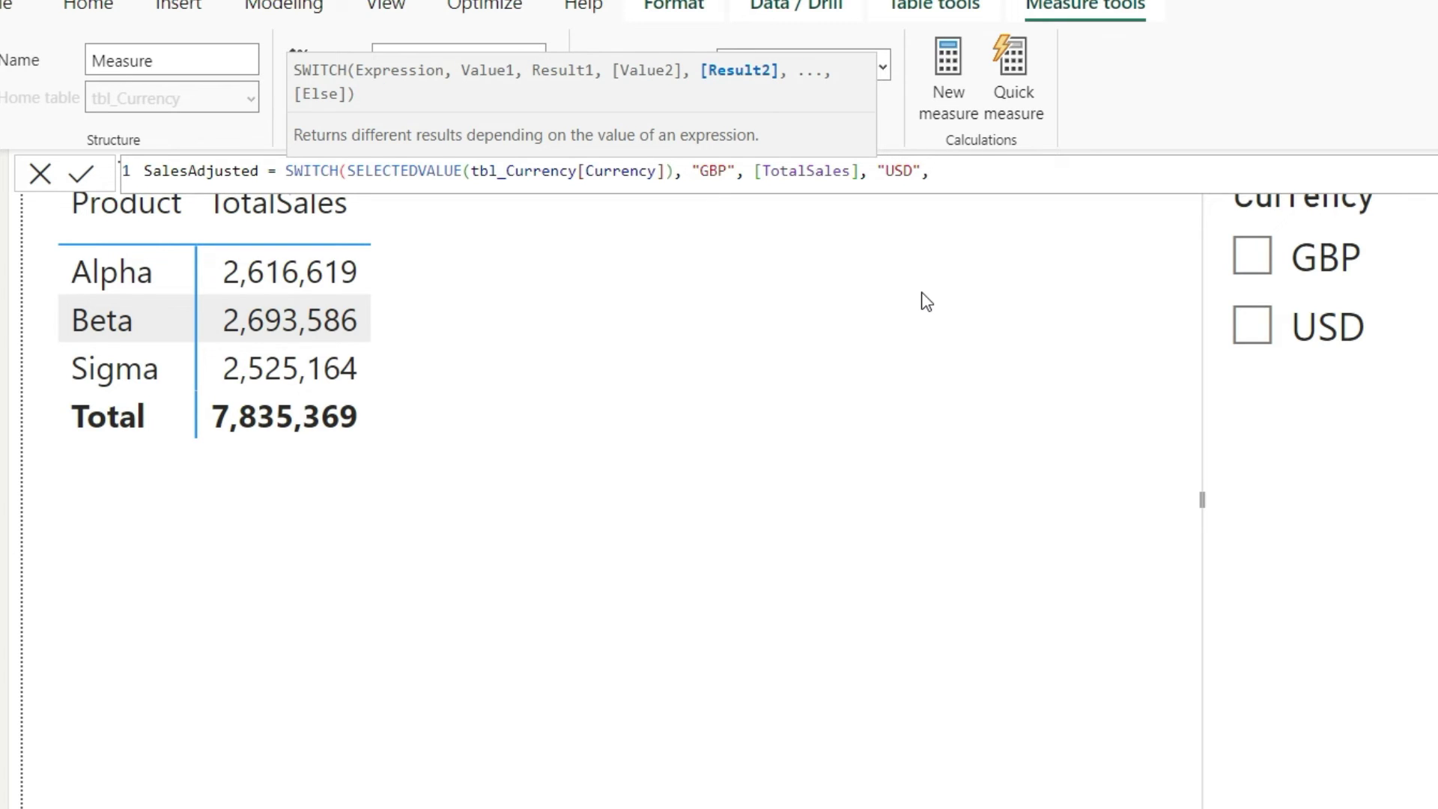
pyautogui.write(' Tota')
pyautogui.press('Up')
pyautogui.press('Up')
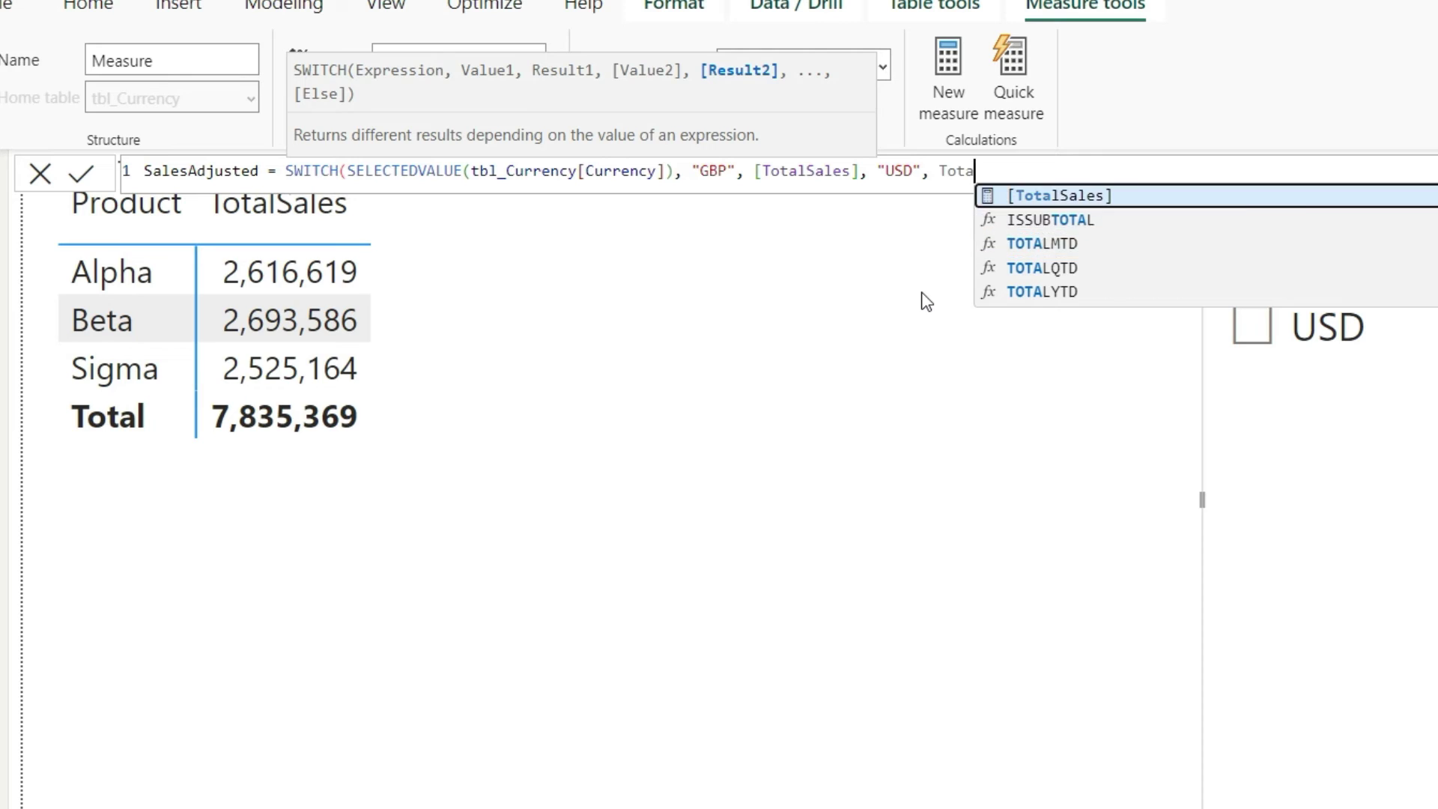
pyautogui.press('Tab')
pyautogui.write('*')
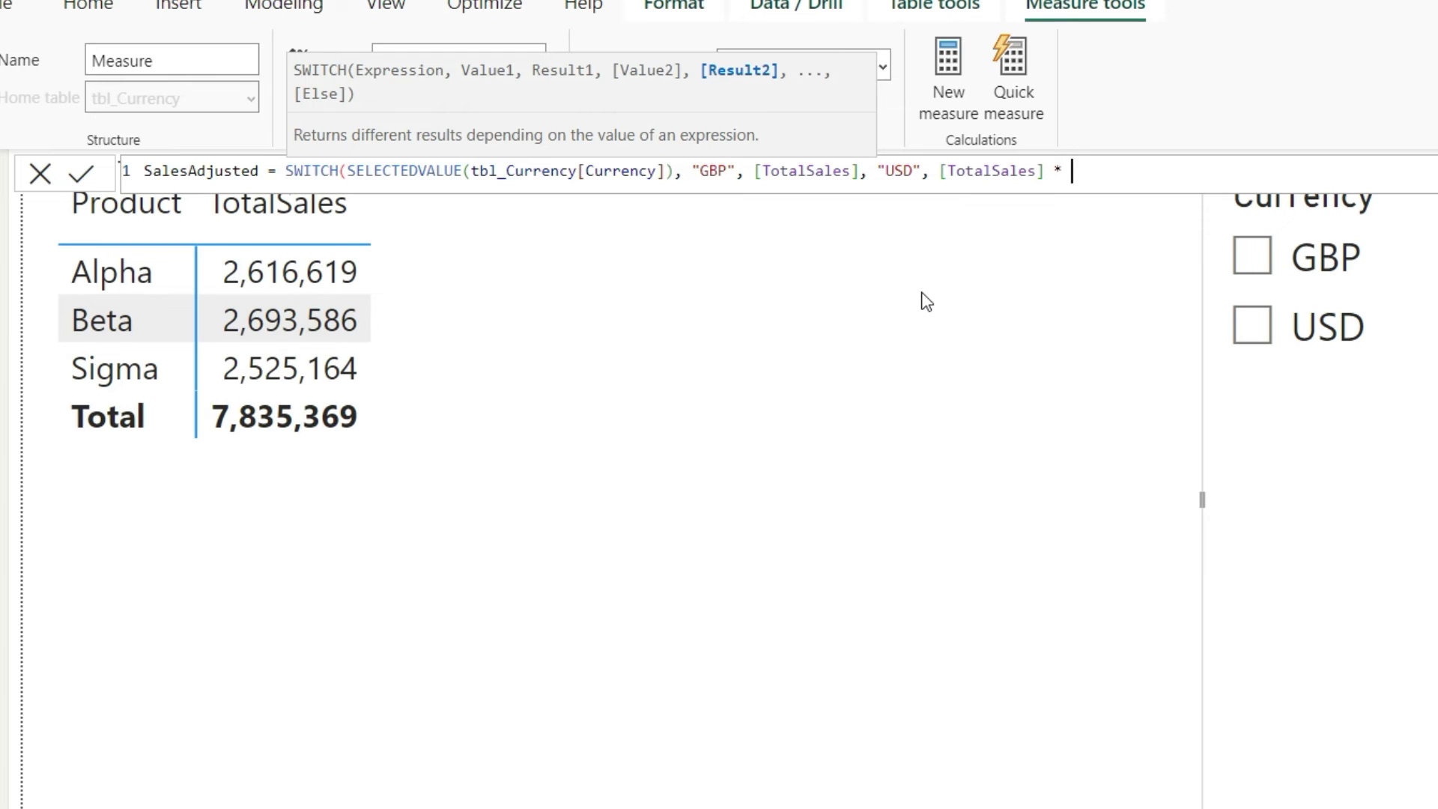
pyautogui.write('1.27')
pyautogui.write(')')
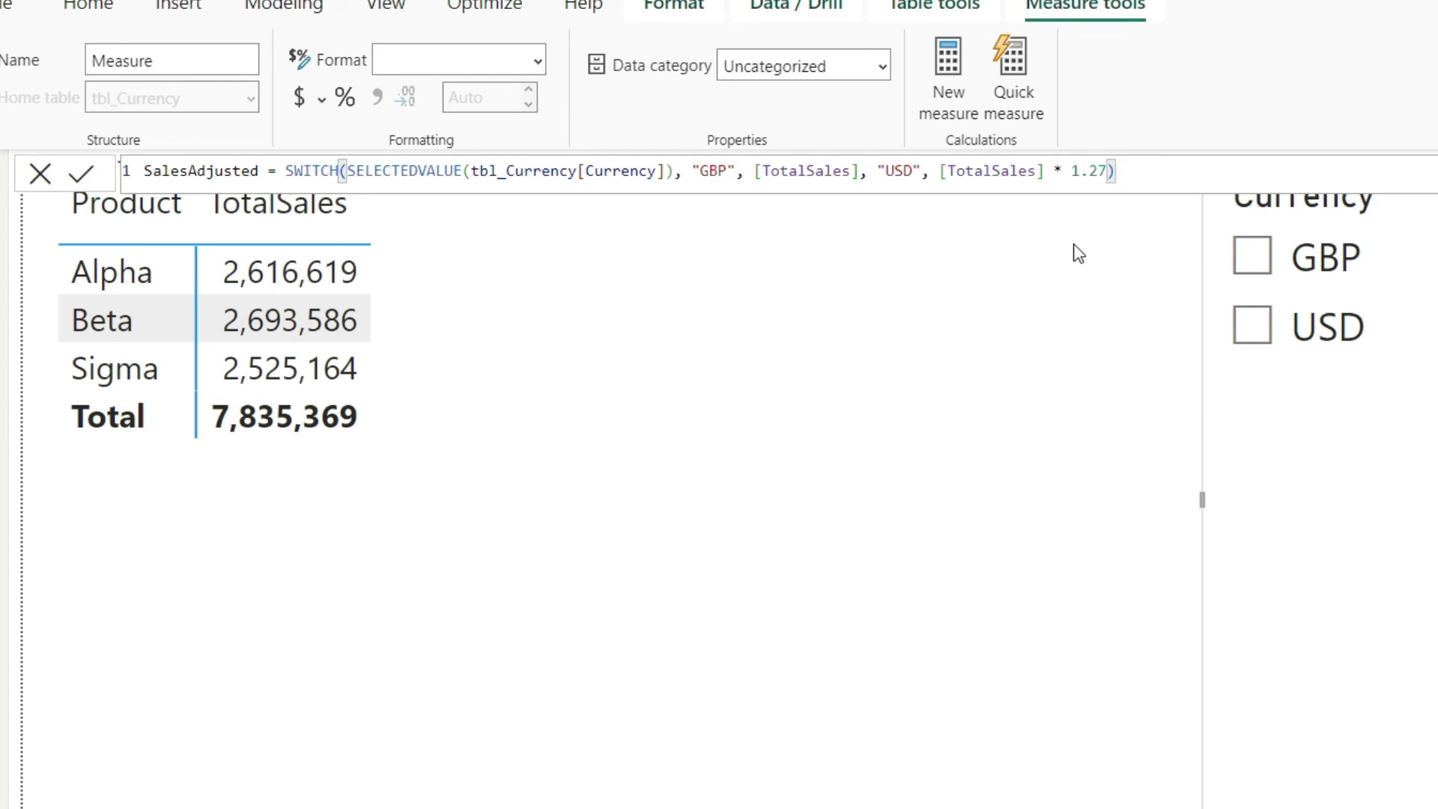
pyautogui.press('Return')
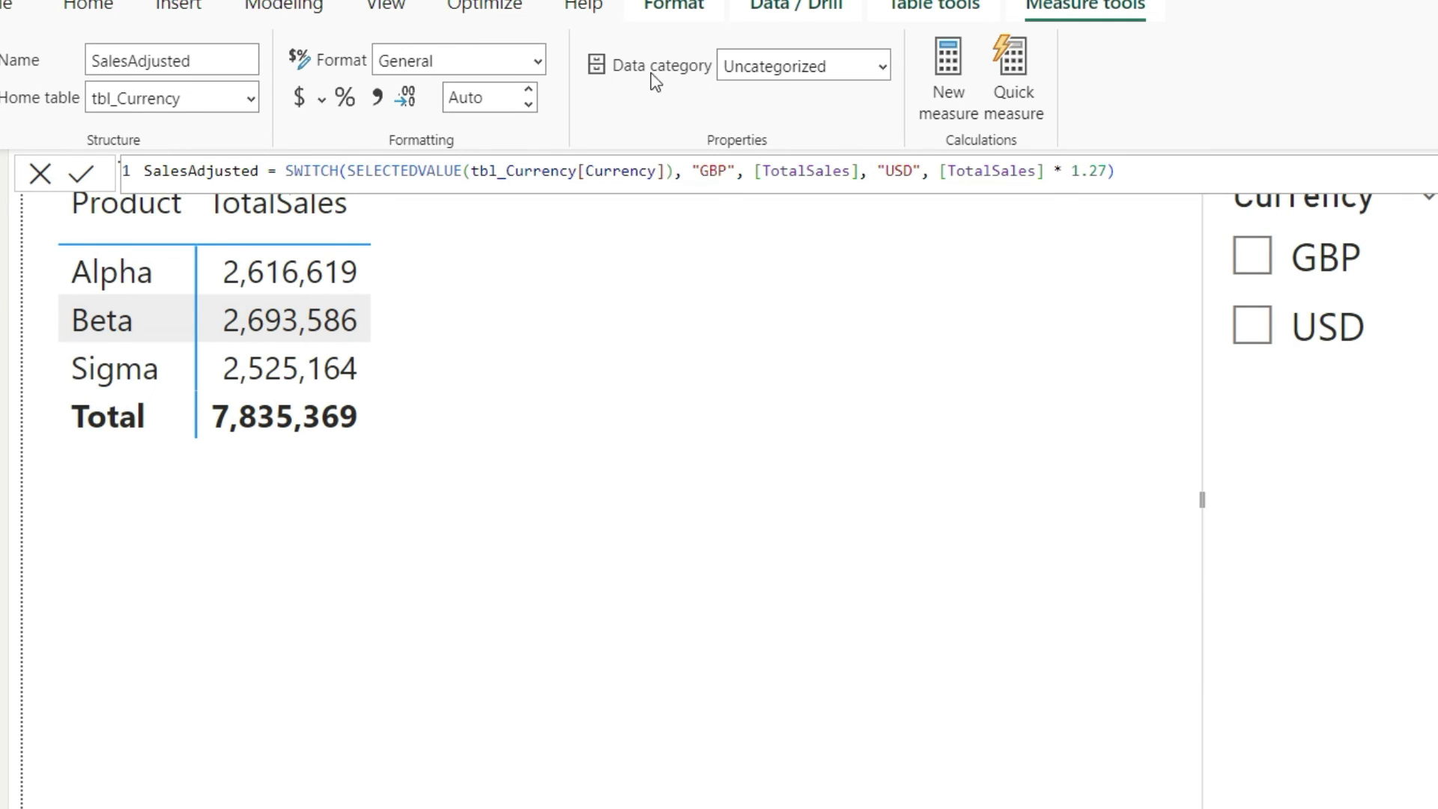
# Format SalesAdjusted as a Whole number with thousands separators, then select the Product/TotalSales matrix
pyautogui.click(540, 62)
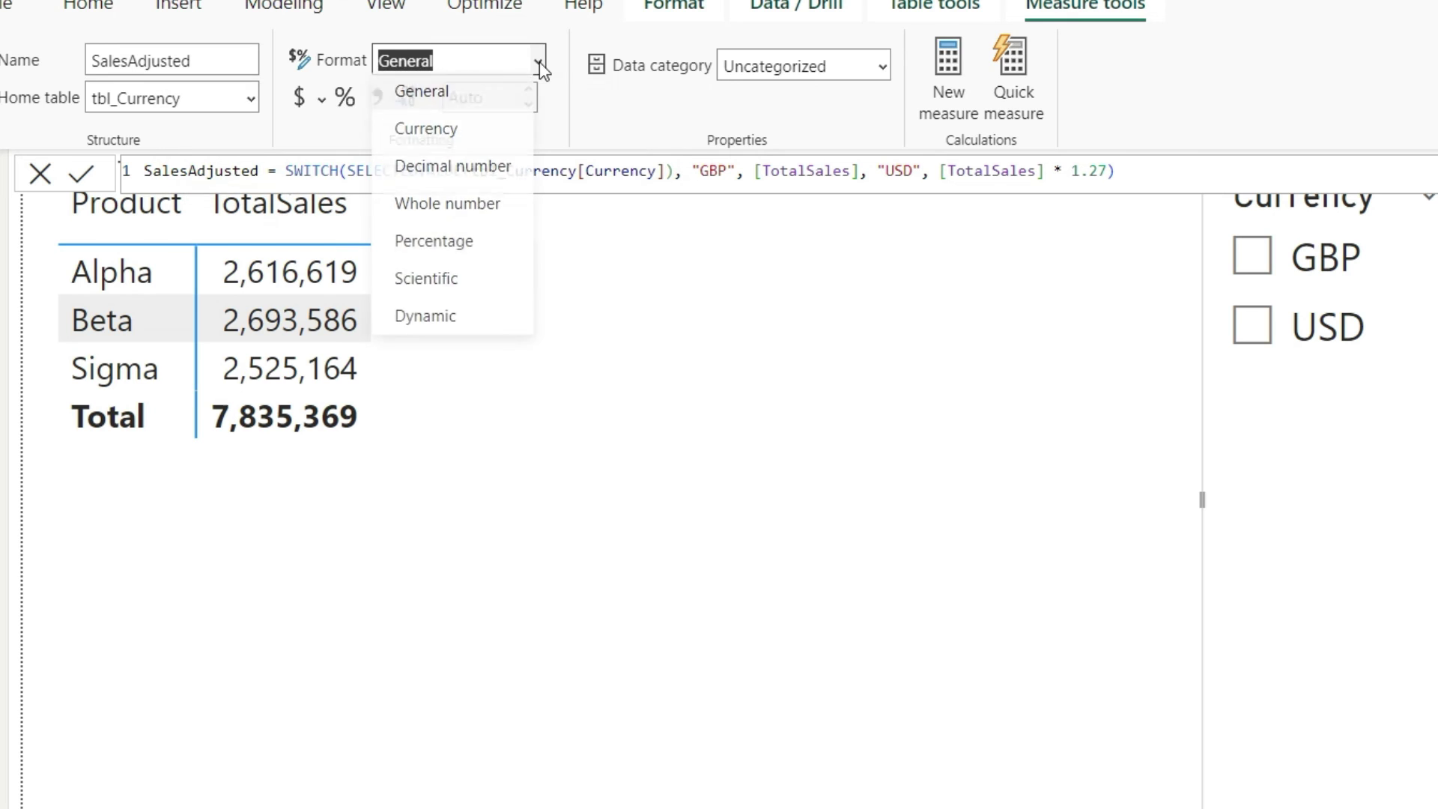
pyautogui.press('Escape')
pyautogui.press('Down')
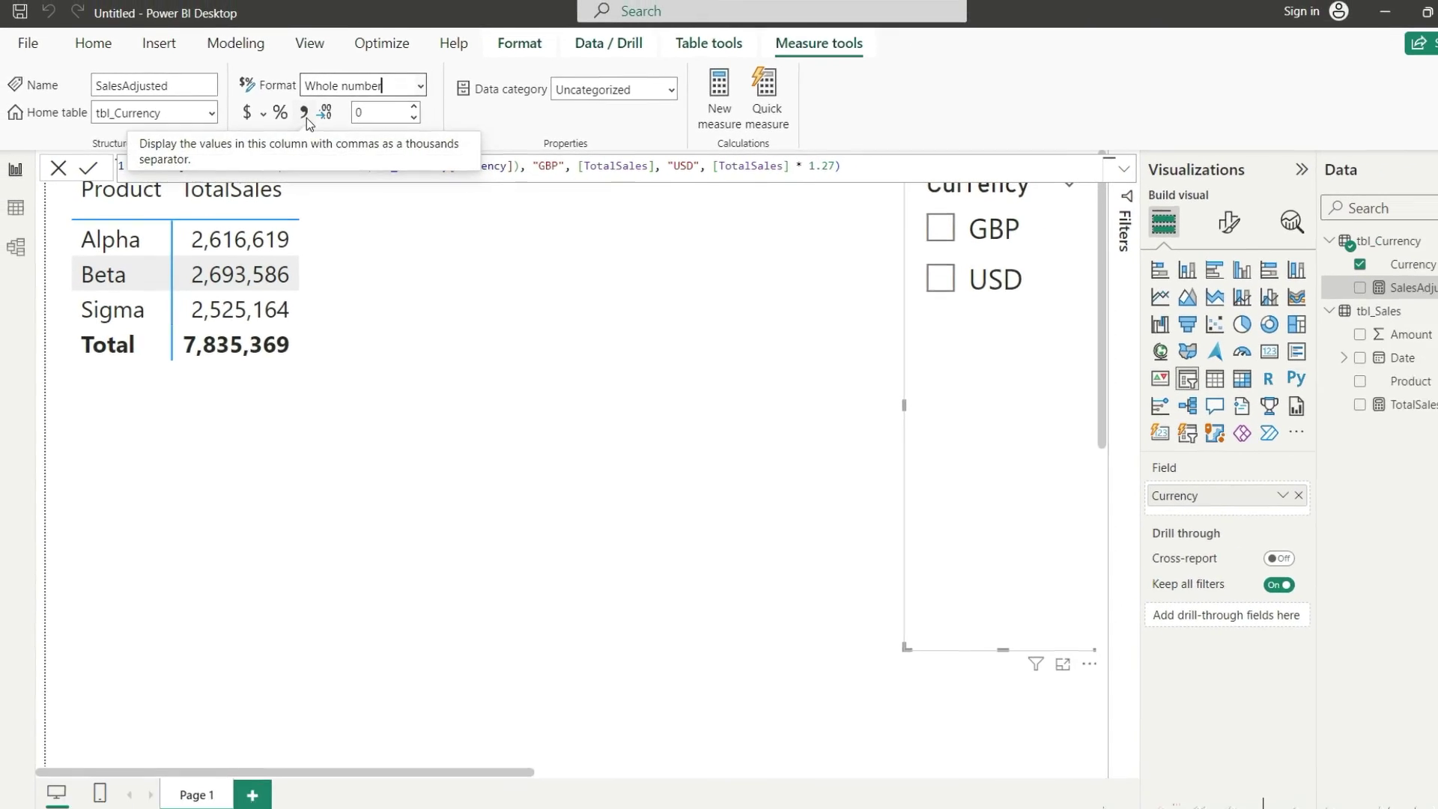
pyautogui.click(304, 114)
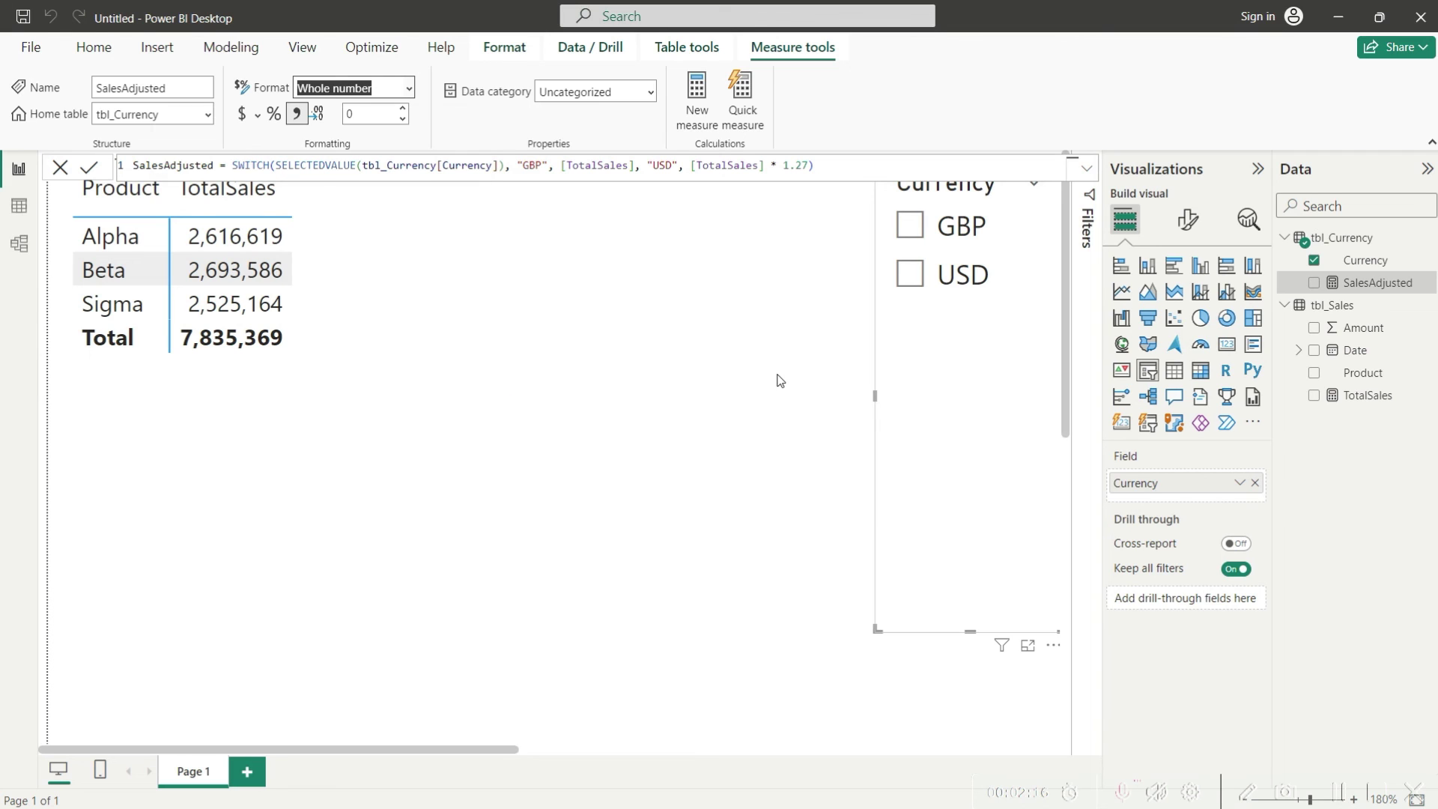
pyautogui.click(456, 380)
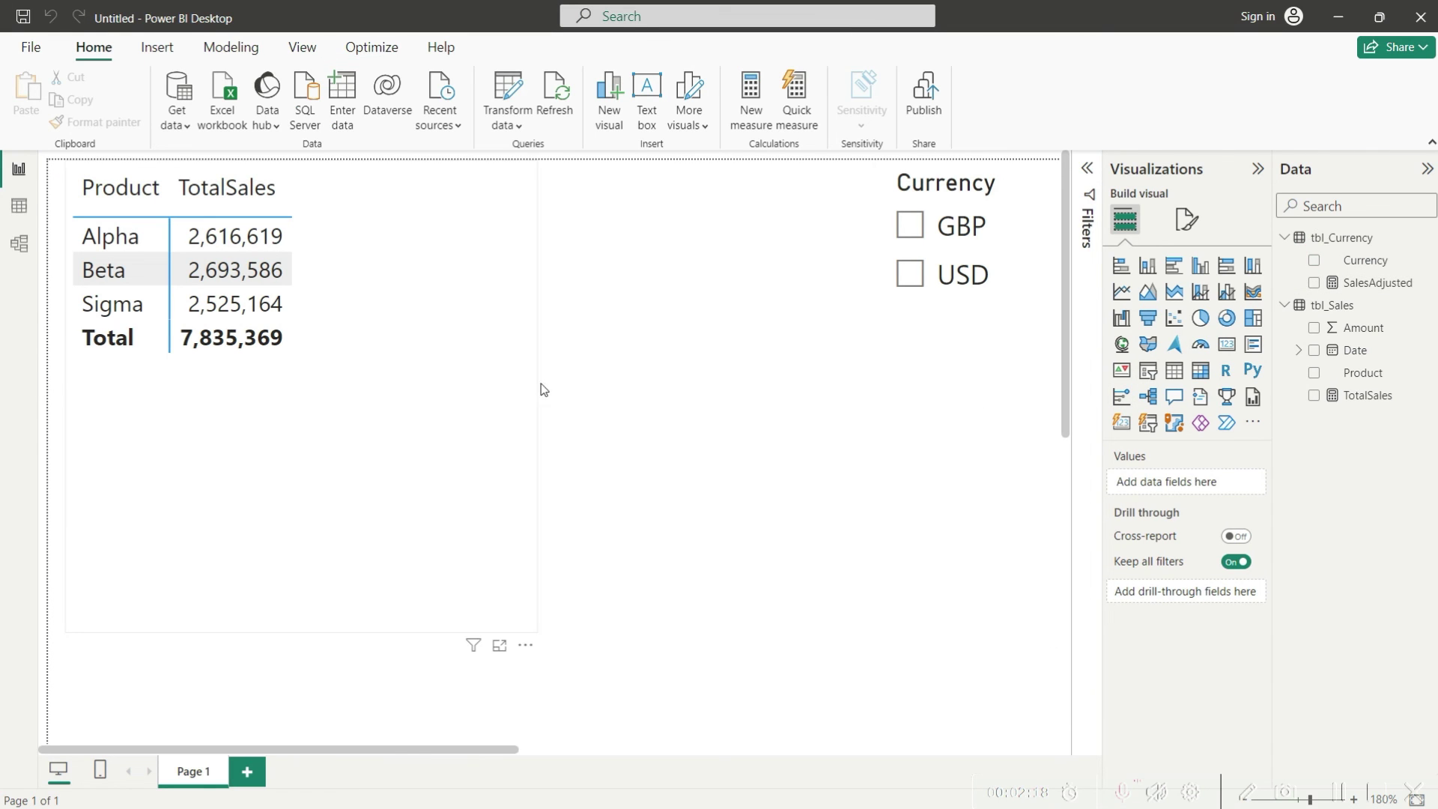
# Add SalesAdjusted to the matrix values and pick GBP in the Currency slicer
pyautogui.moveTo(1378, 293); pyautogui.dragTo(1225, 623)
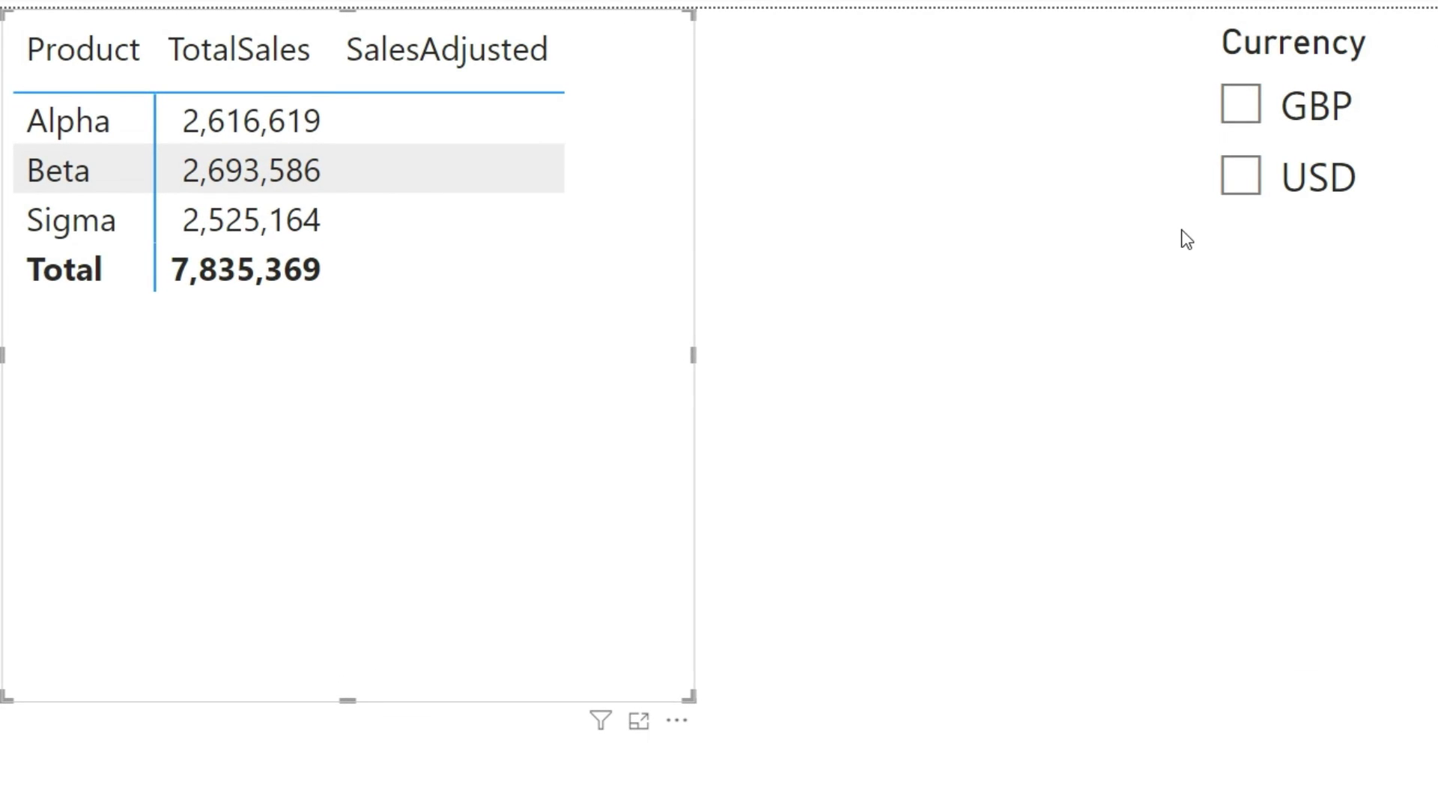
pyautogui.click(1243, 107)
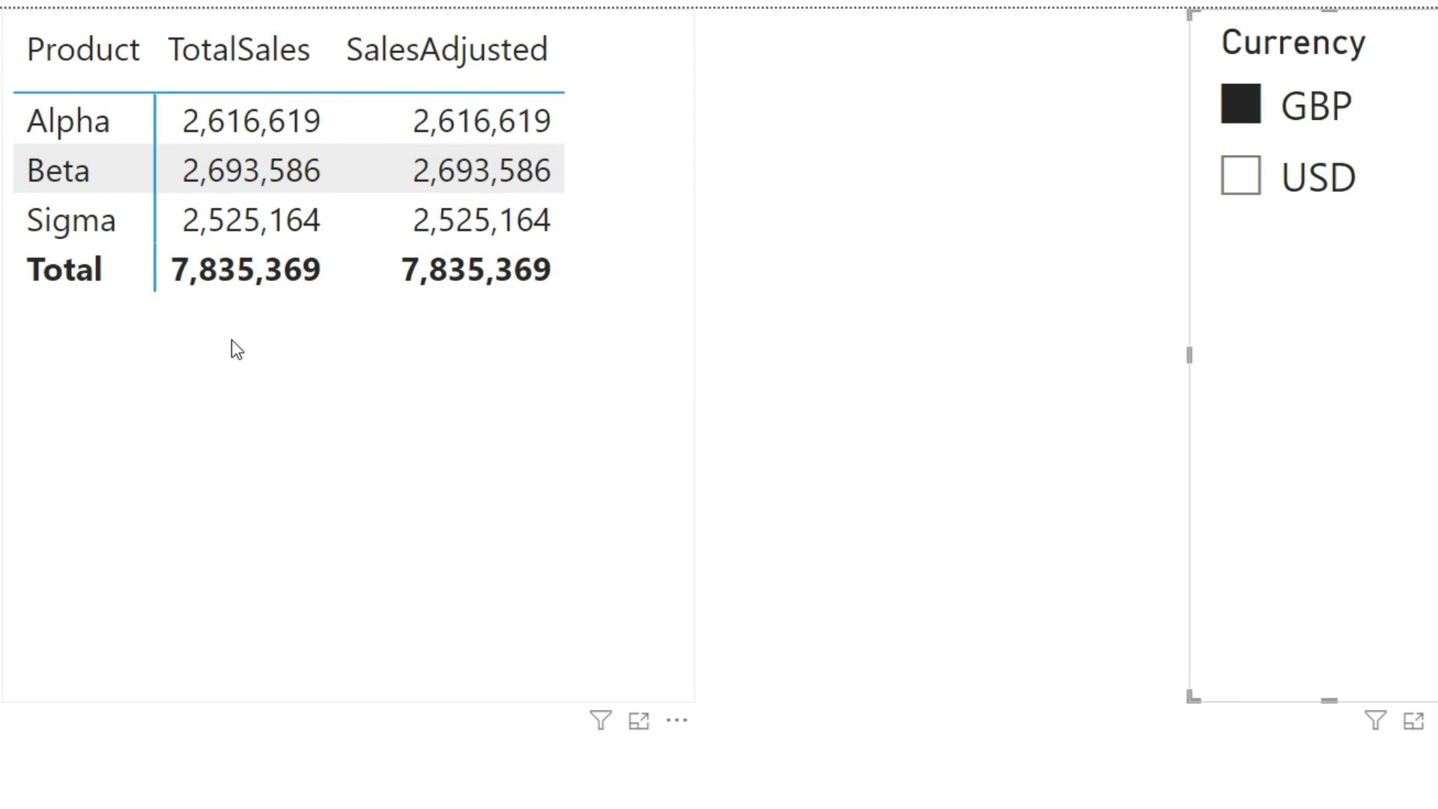
# Switch the Currency slicer between USD and GBP, ending on USD so SalesAdjusted totals 9,950,919
pyautogui.click(1244, 185)
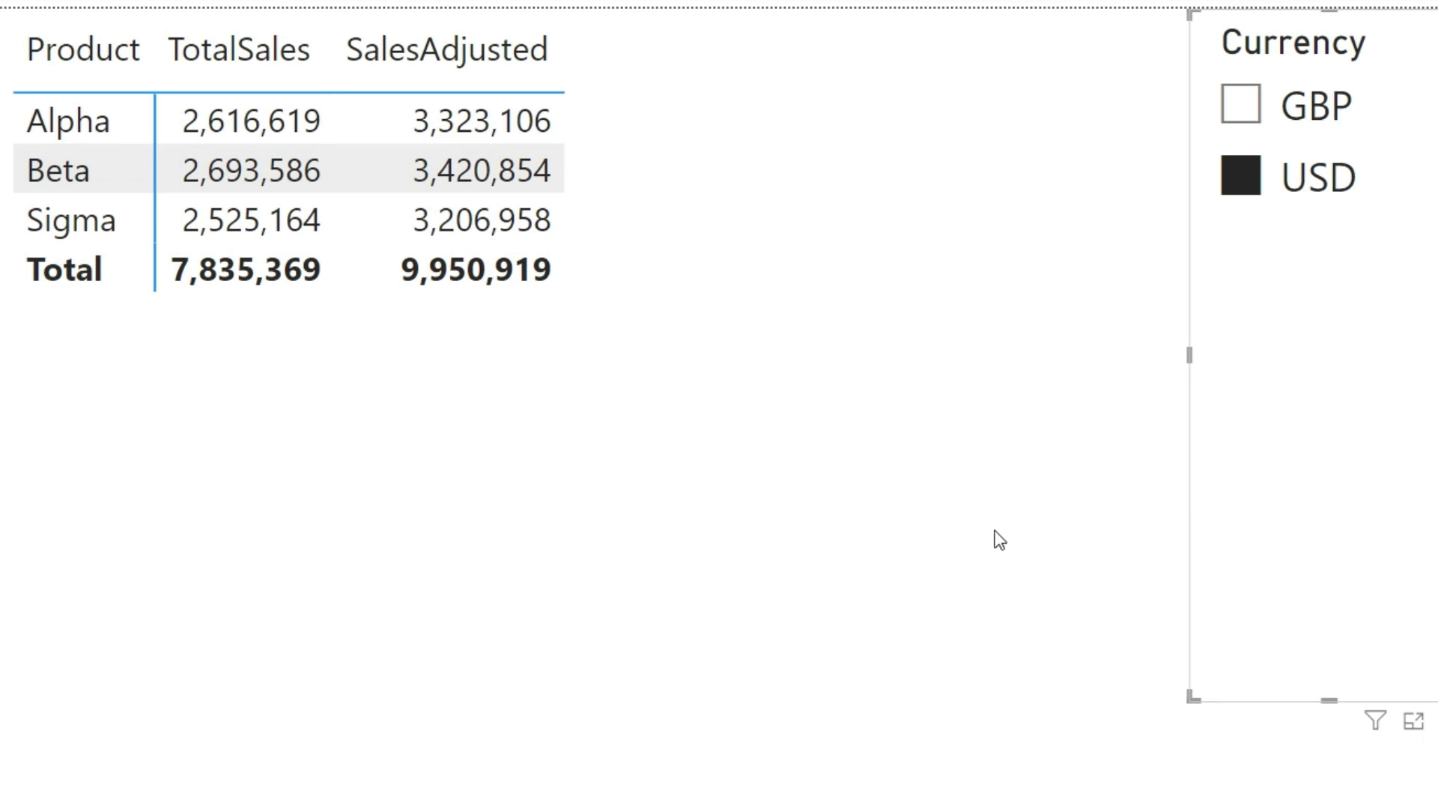
pyautogui.click(1243, 108)
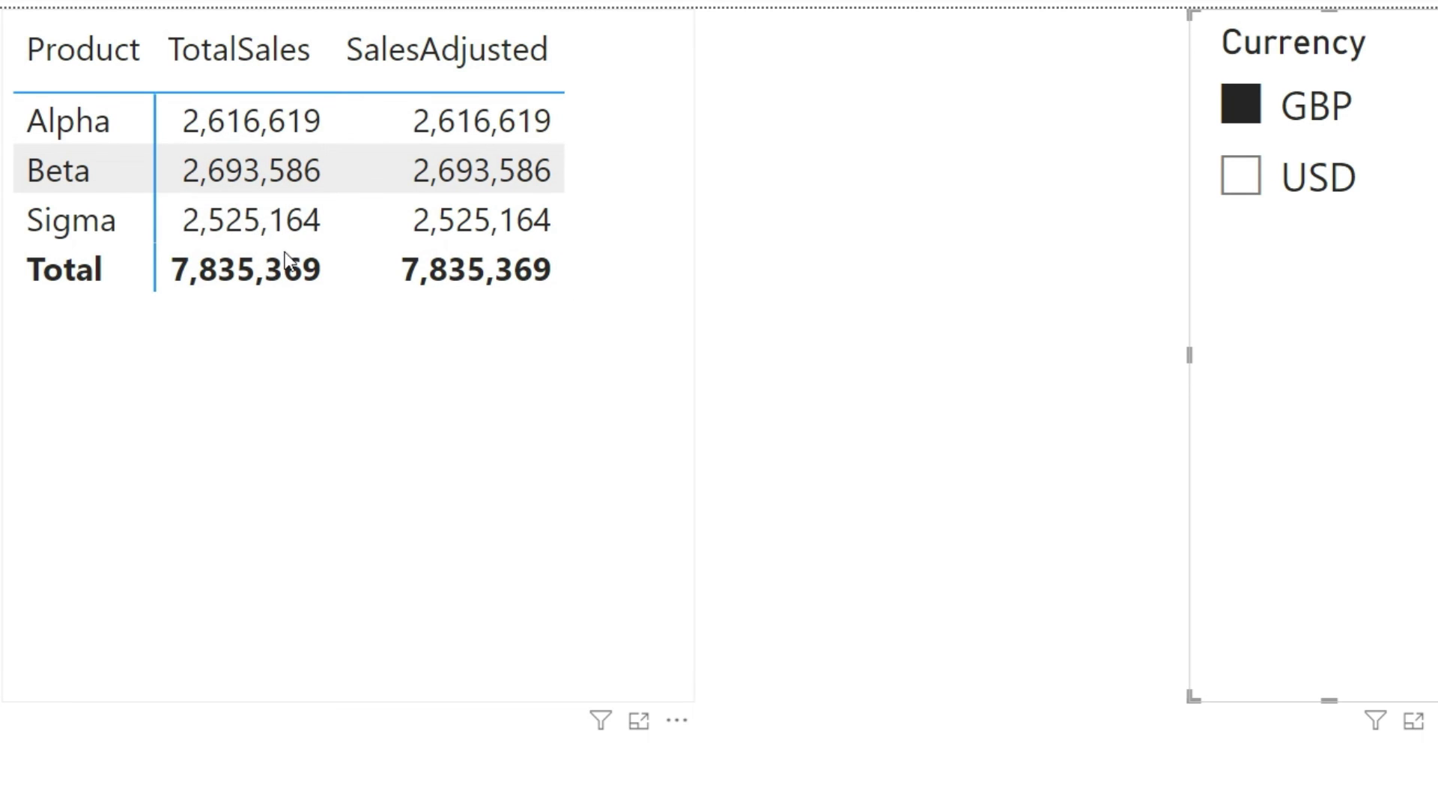
pyautogui.click(1241, 179)
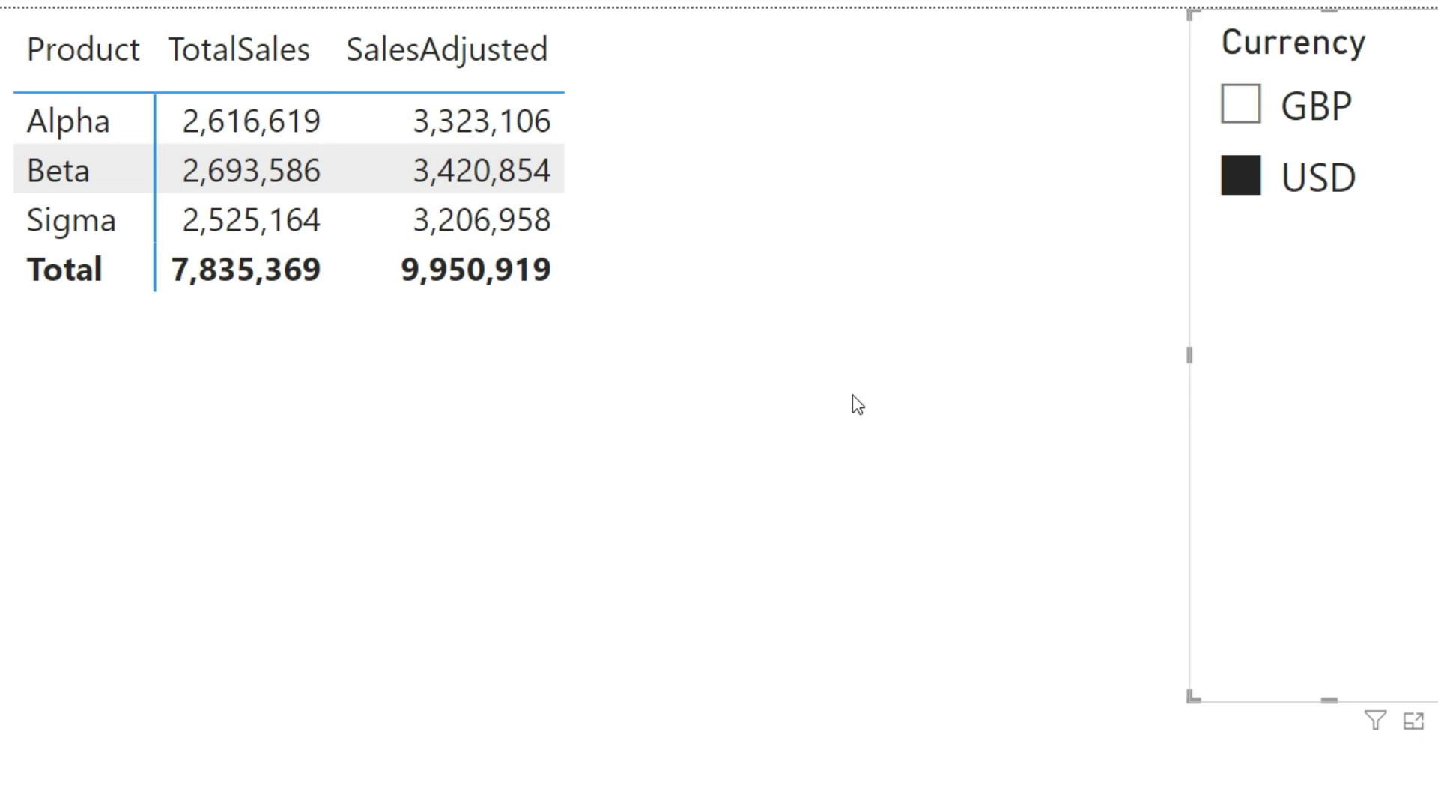